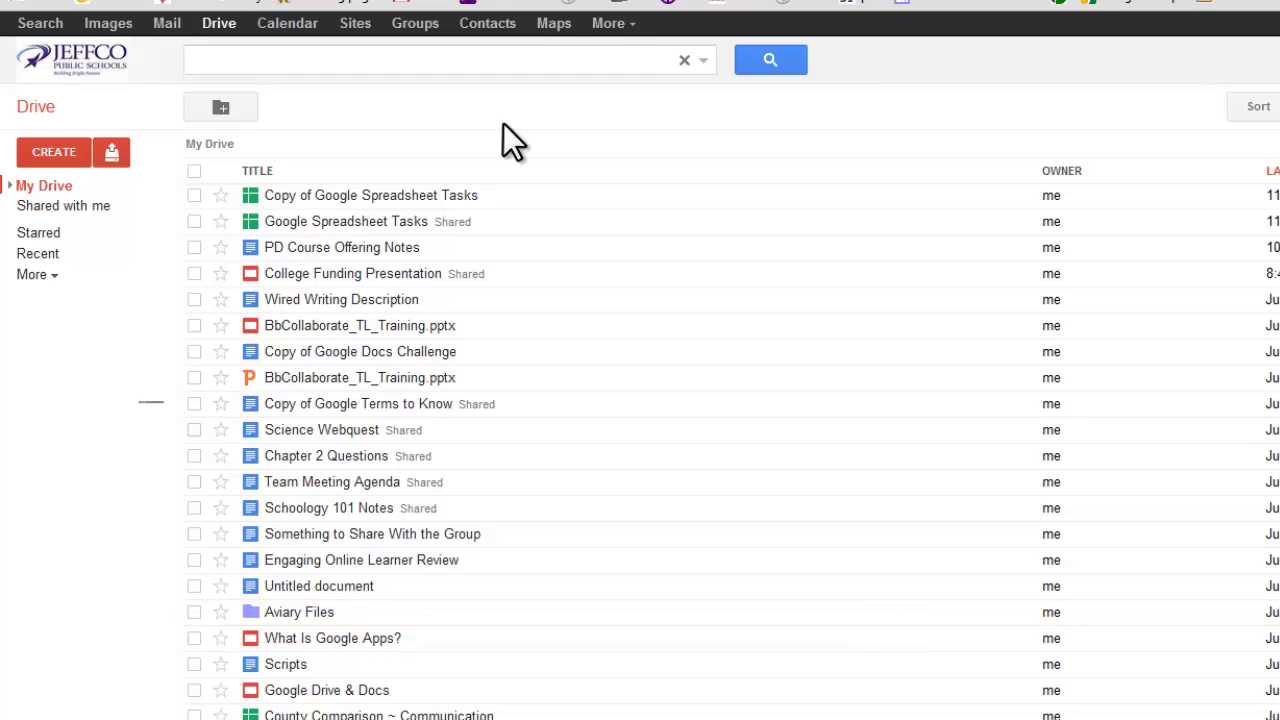
# Step: Create a new blank spreadsheet in Drive
pyautogui.click(61, 155)
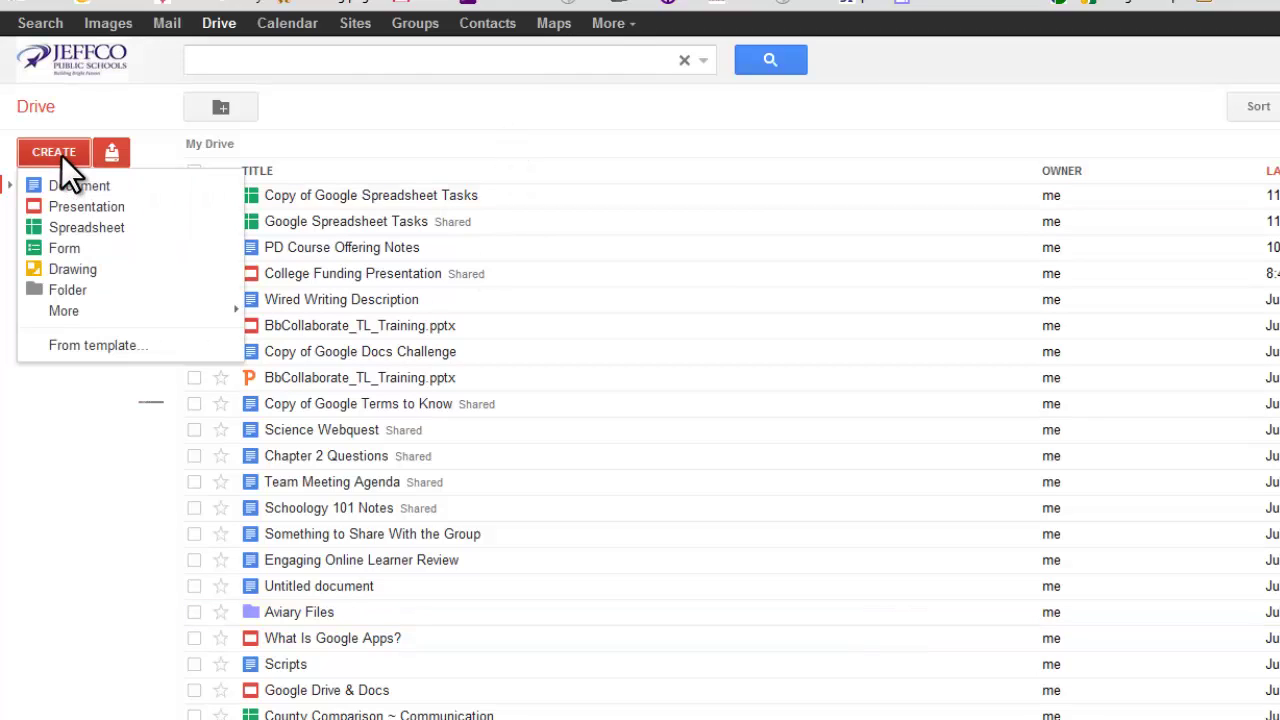
pyautogui.click(75, 230)
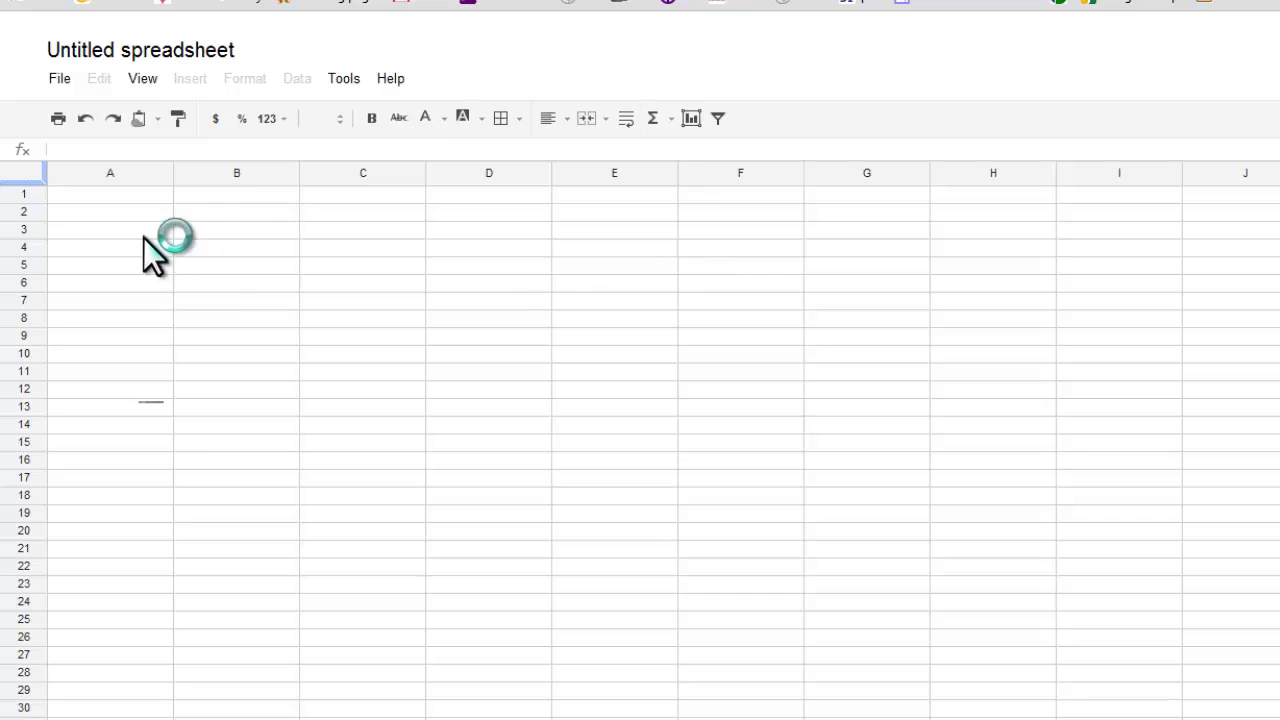
pyautogui.click(153, 198)
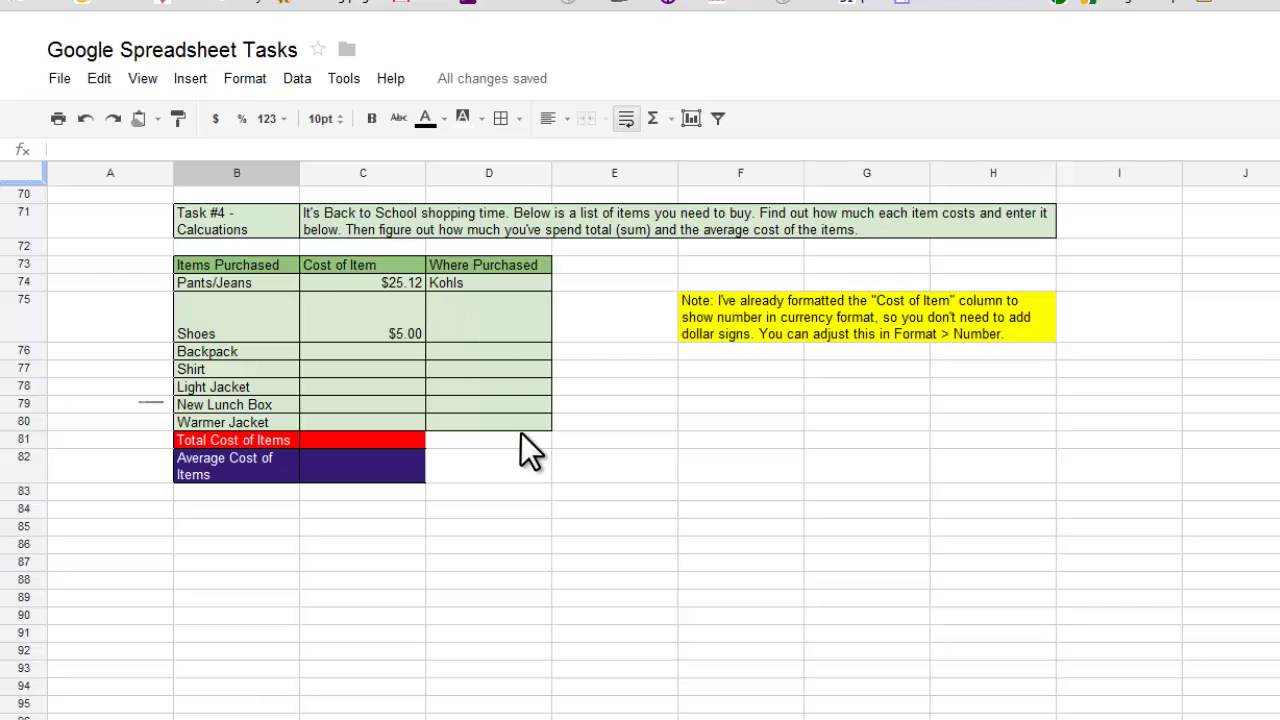
# Step: Look through the line graph, circle chart, bar graph and calculation tasks in the Google Spreadsheet Tasks sheet
pyautogui.scroll(15, 415, 393)
pyautogui.scroll(-10, 415, 393)
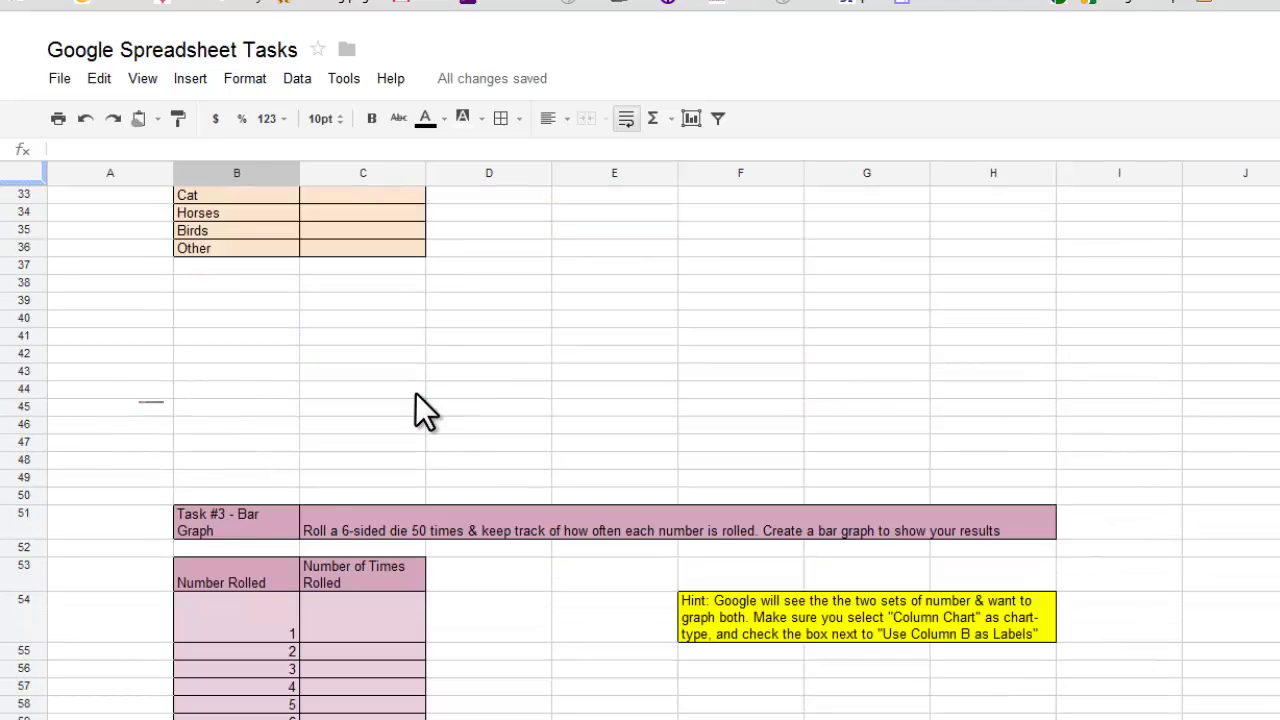
pyautogui.scroll(-10, 415, 393)
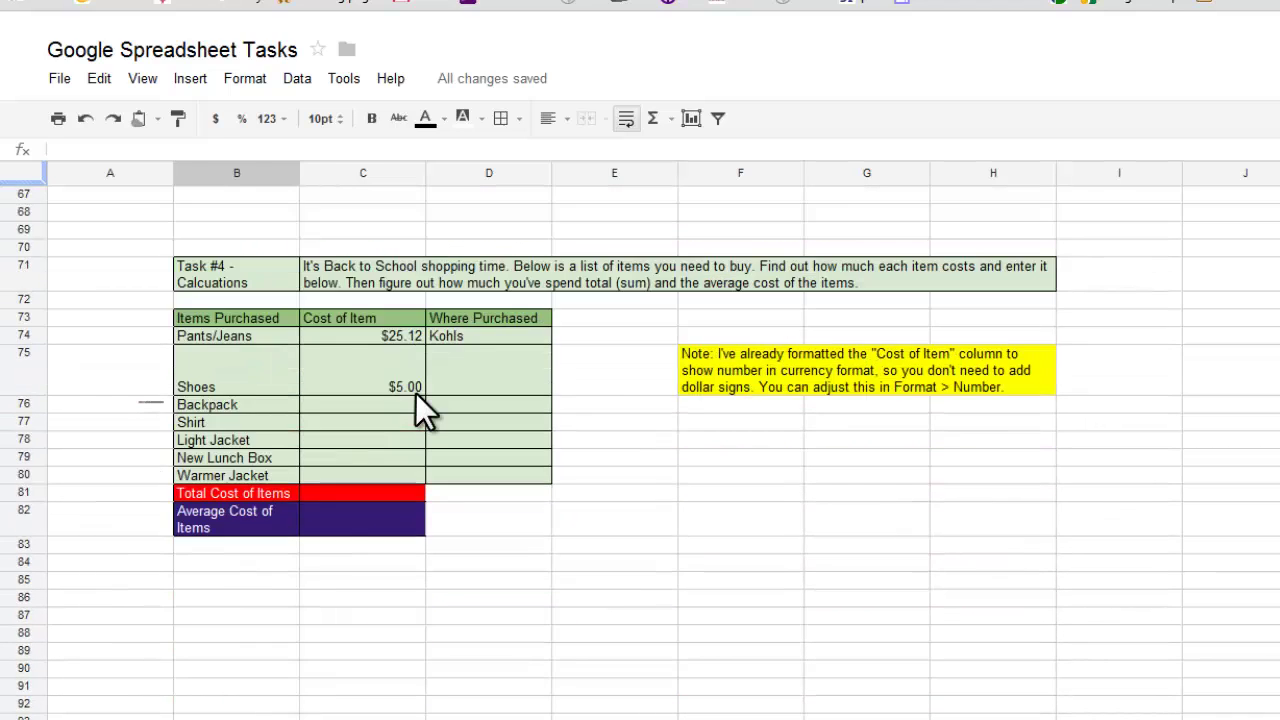
pyautogui.scroll(15, 415, 393)
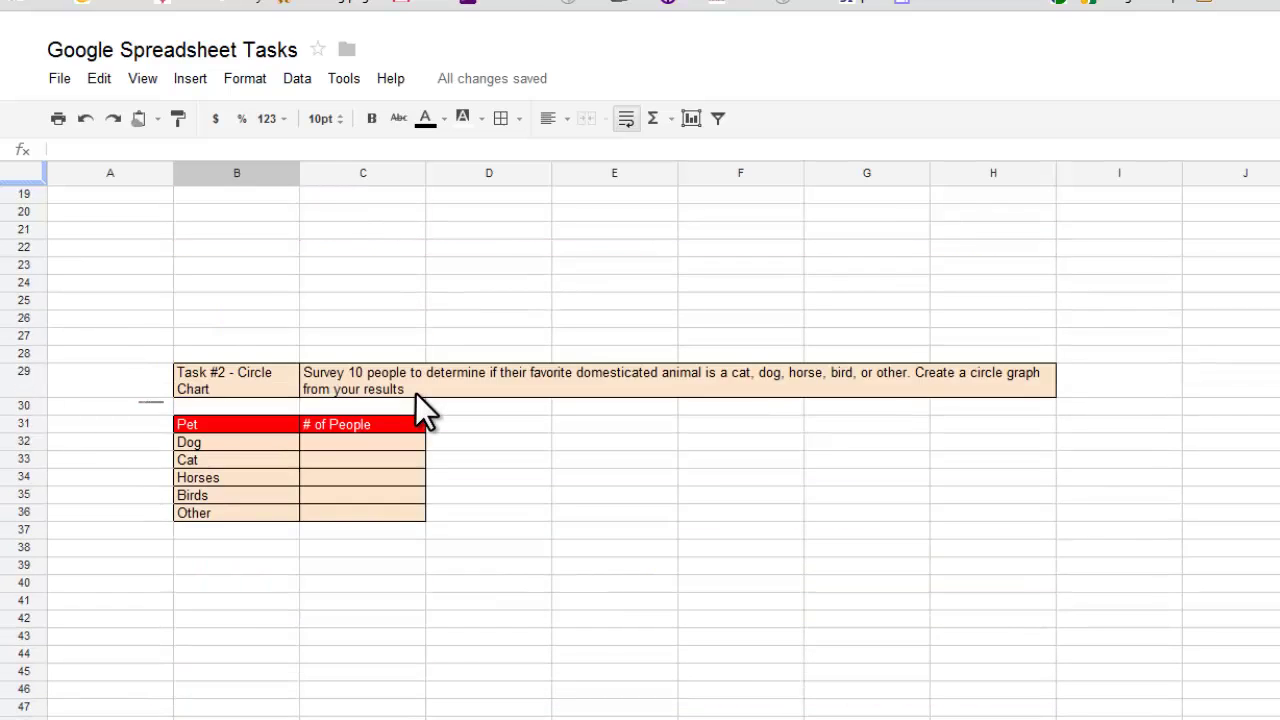
pyautogui.scroll(6, 415, 393)
pyautogui.scroll(-11, 415, 393)
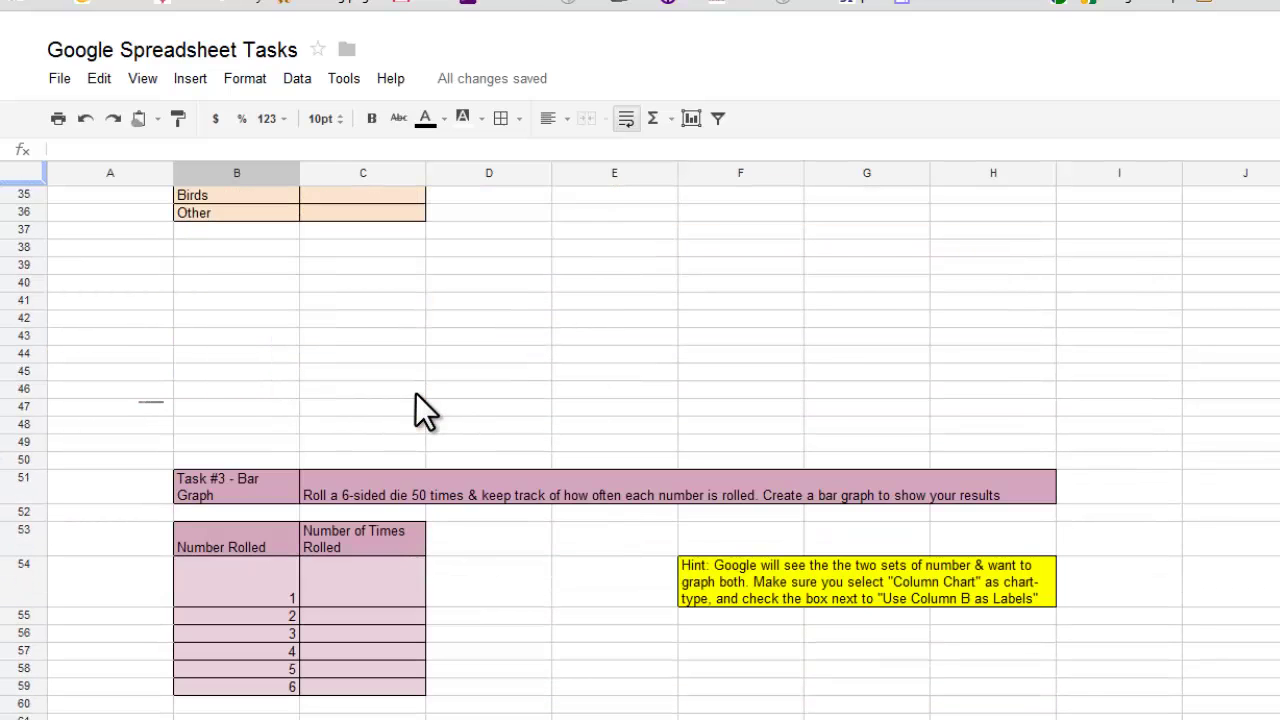
pyautogui.scroll(-8, 415, 393)
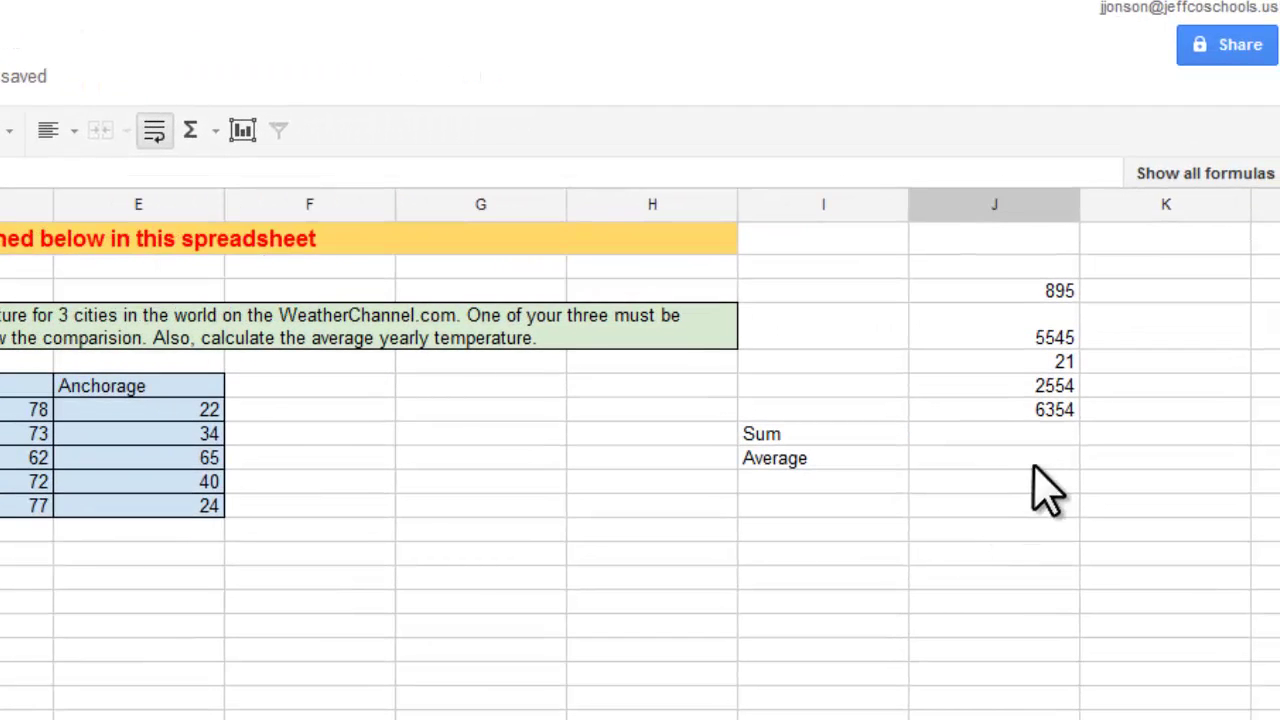
# Step: Calculate the total of J3:J7 with the SUM function in the column J cell beside the Sum label
pyautogui.moveTo(1048, 288); pyautogui.dragTo(1062, 419)
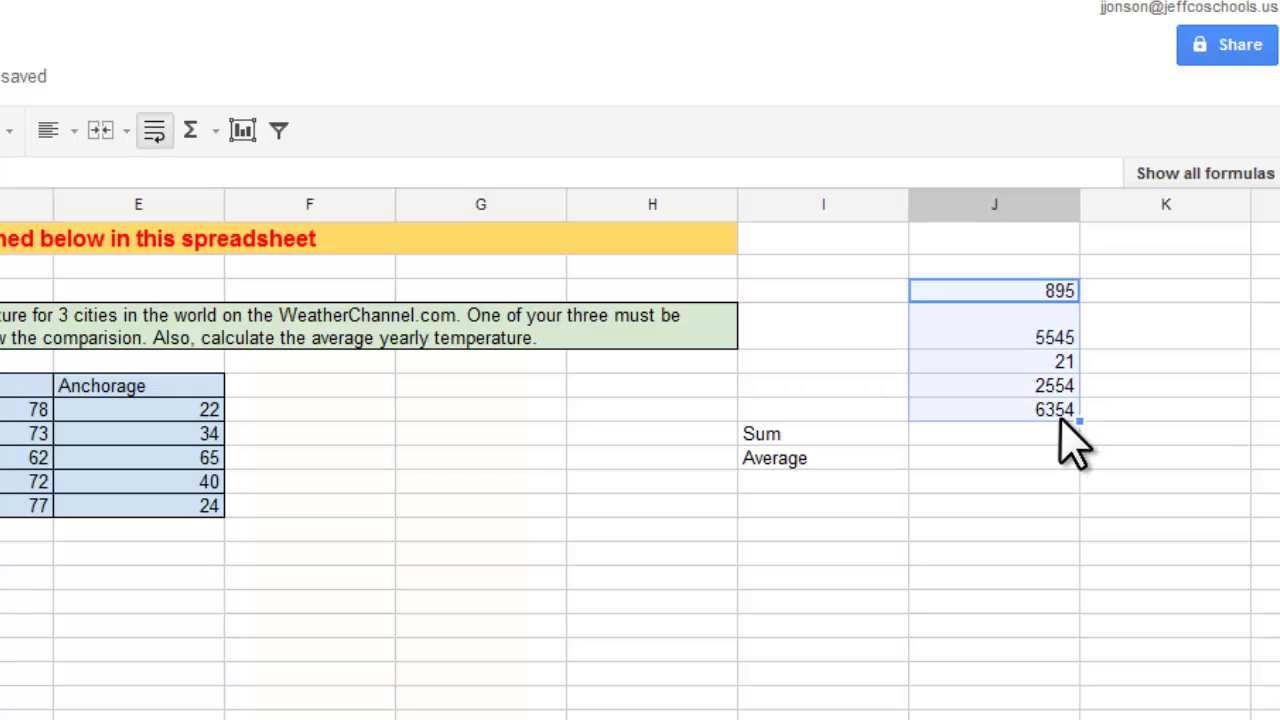
pyautogui.click(1061, 419)
pyautogui.click(1054, 443)
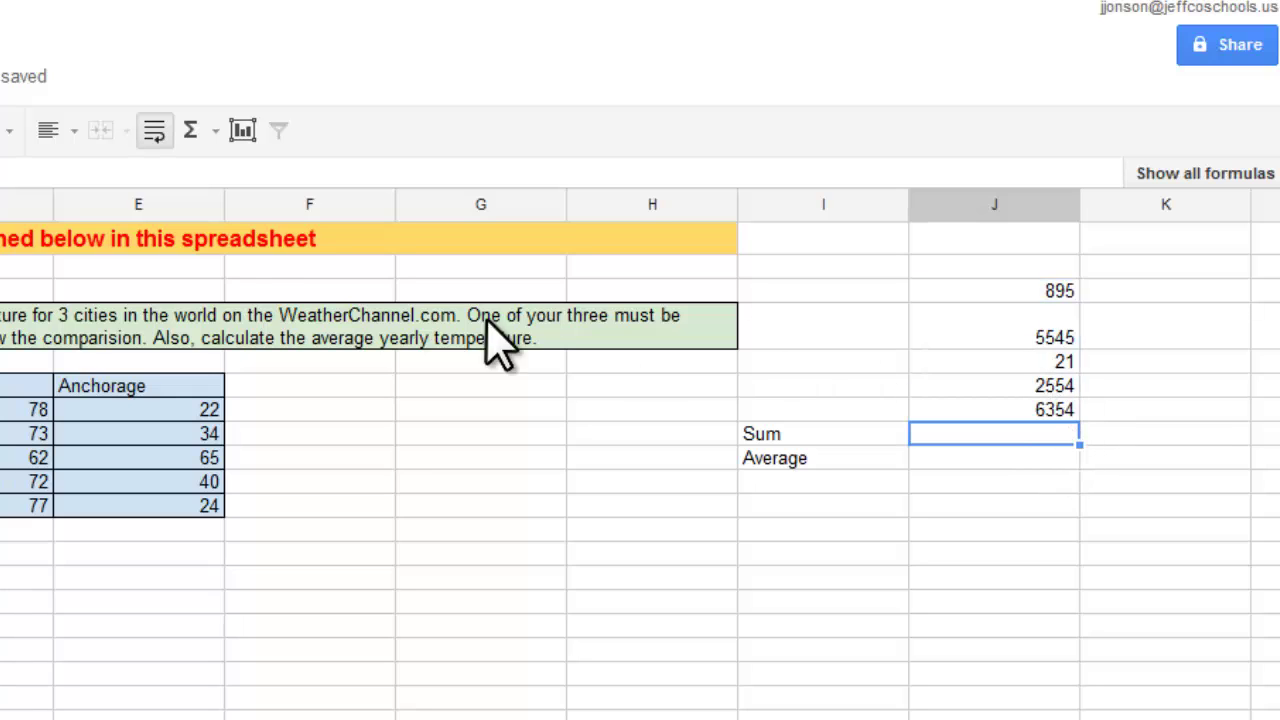
pyautogui.click(207, 133)
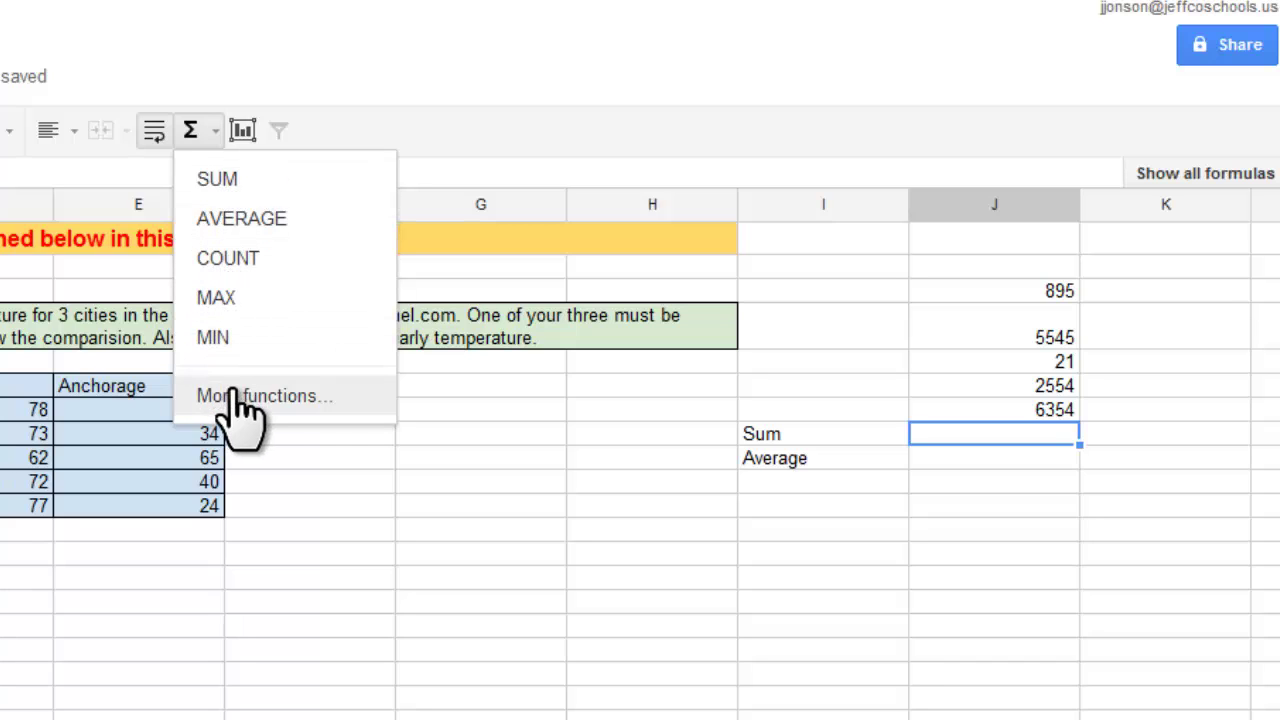
pyautogui.click(225, 182)
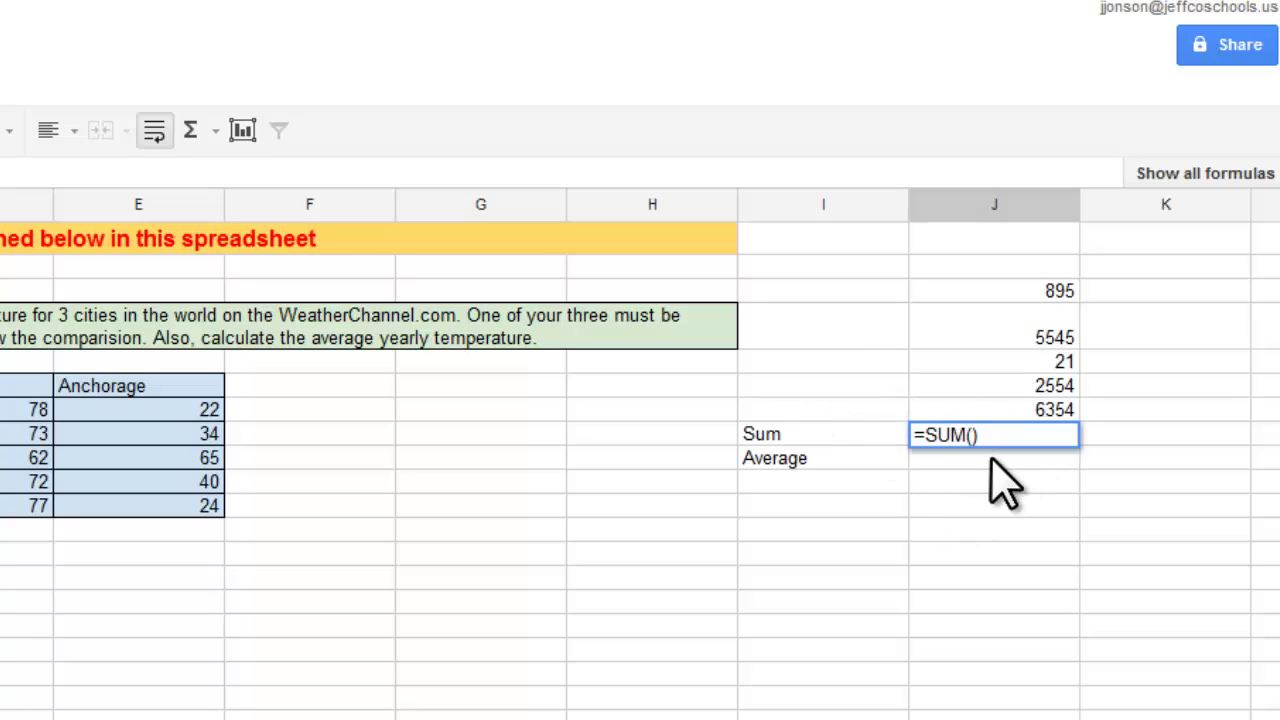
pyautogui.moveTo(1023, 290); pyautogui.dragTo(1049, 410)
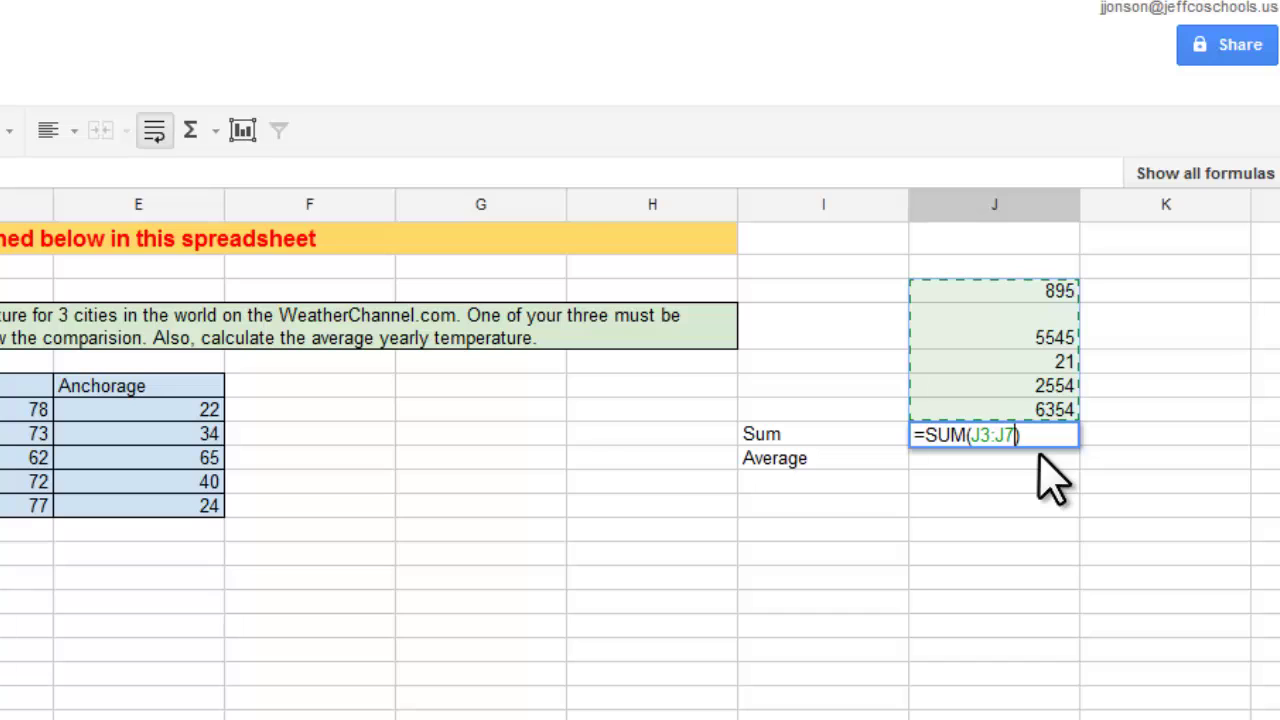
pyautogui.press('Return')
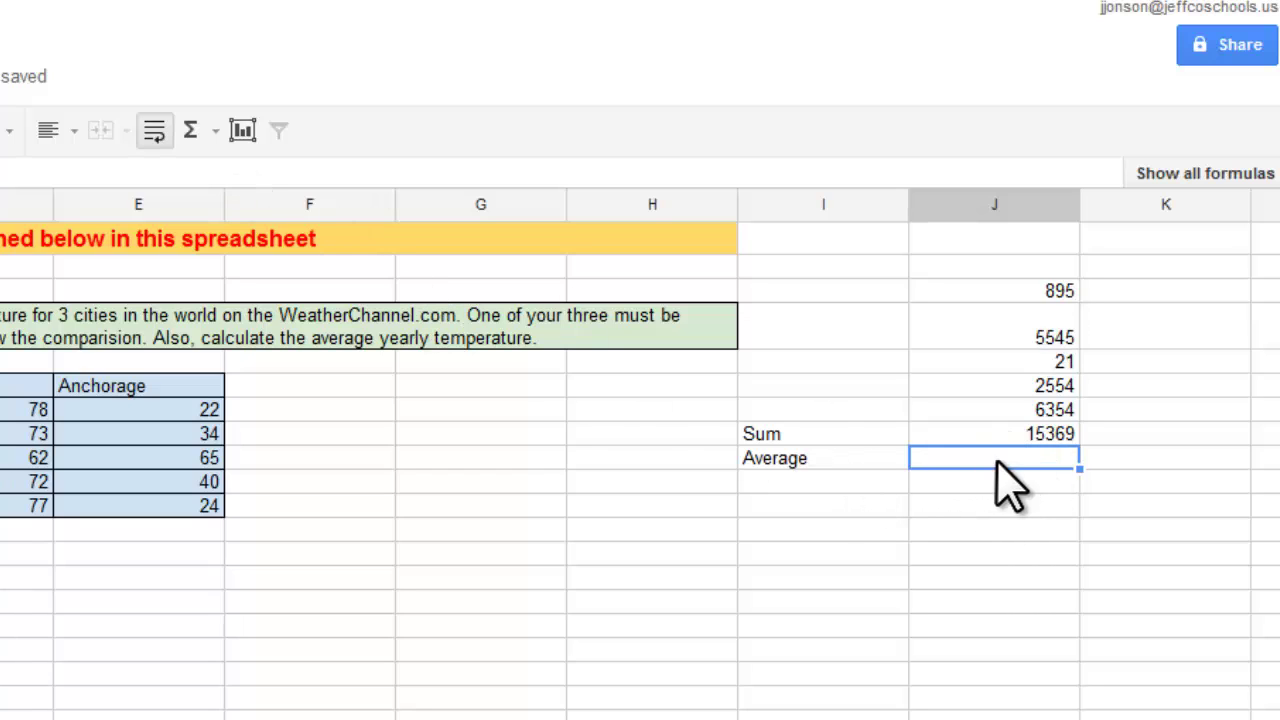
# Step: Calculate the mean of J3:J7 with the AVERAGE function in the column J cell beside the Average label
pyautogui.click(200, 131)
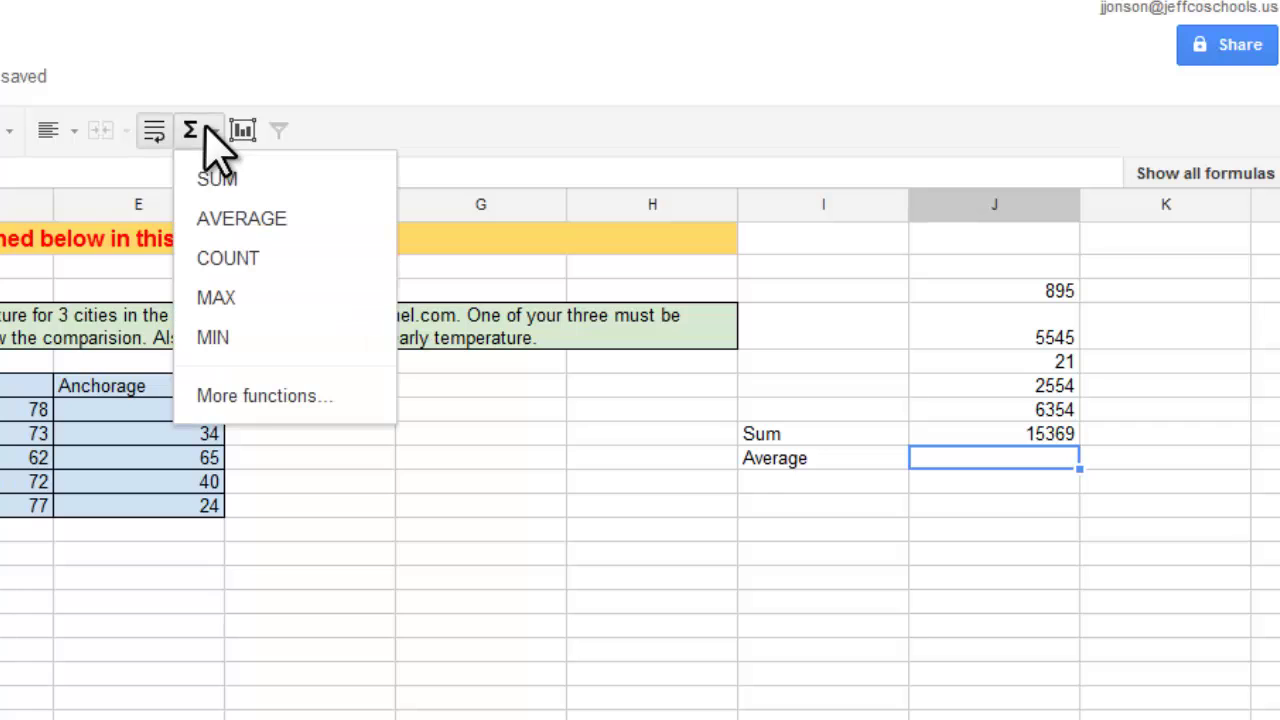
pyautogui.click(240, 218)
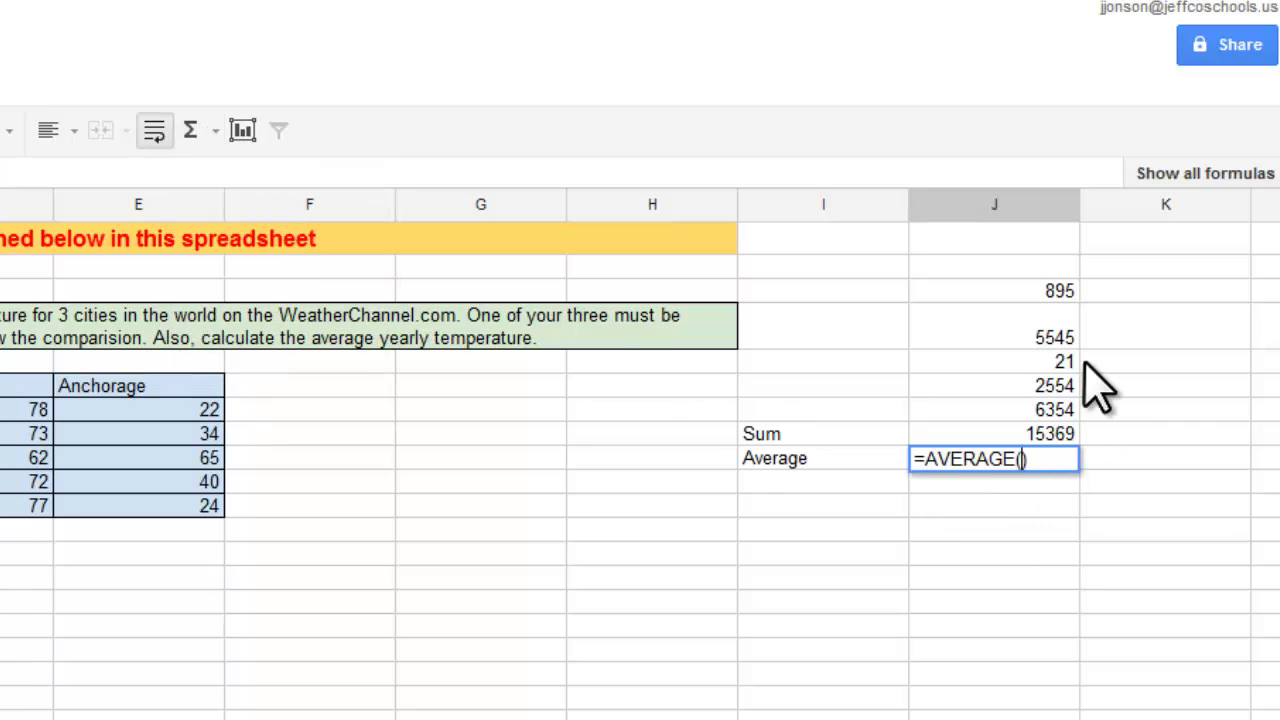
pyautogui.moveTo(1052, 292); pyautogui.dragTo(1068, 412)
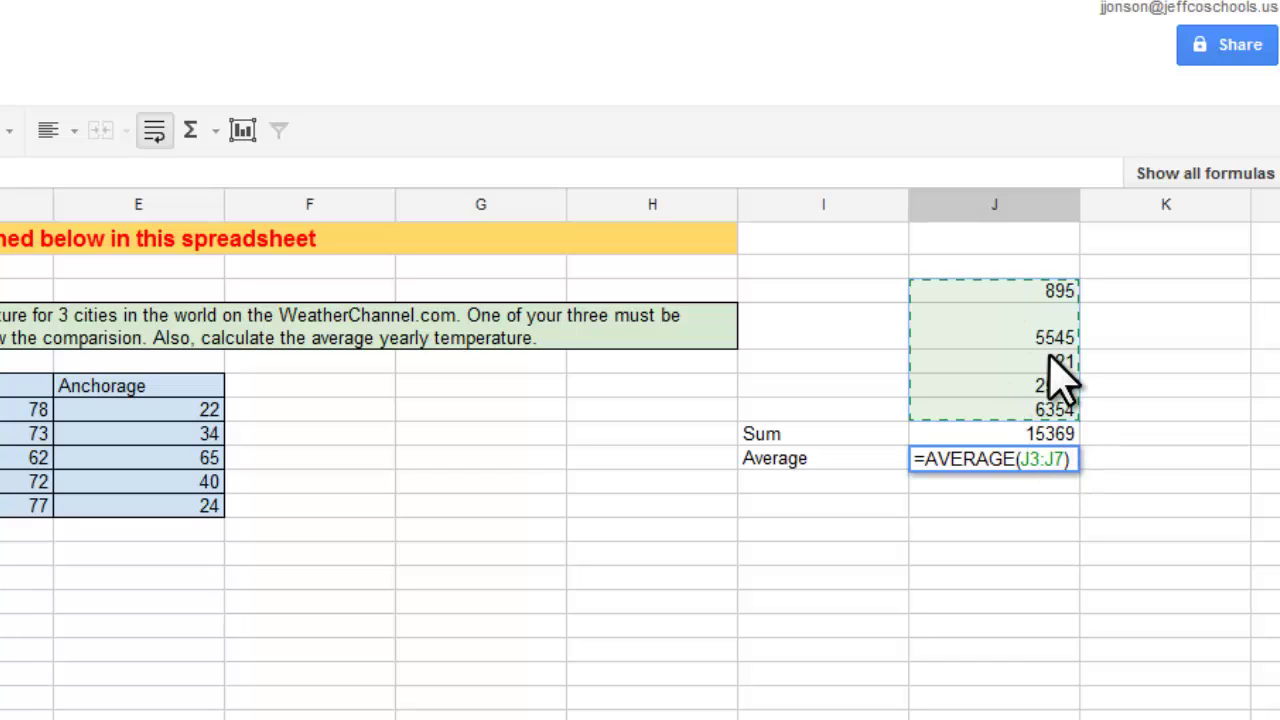
pyautogui.press('Return')
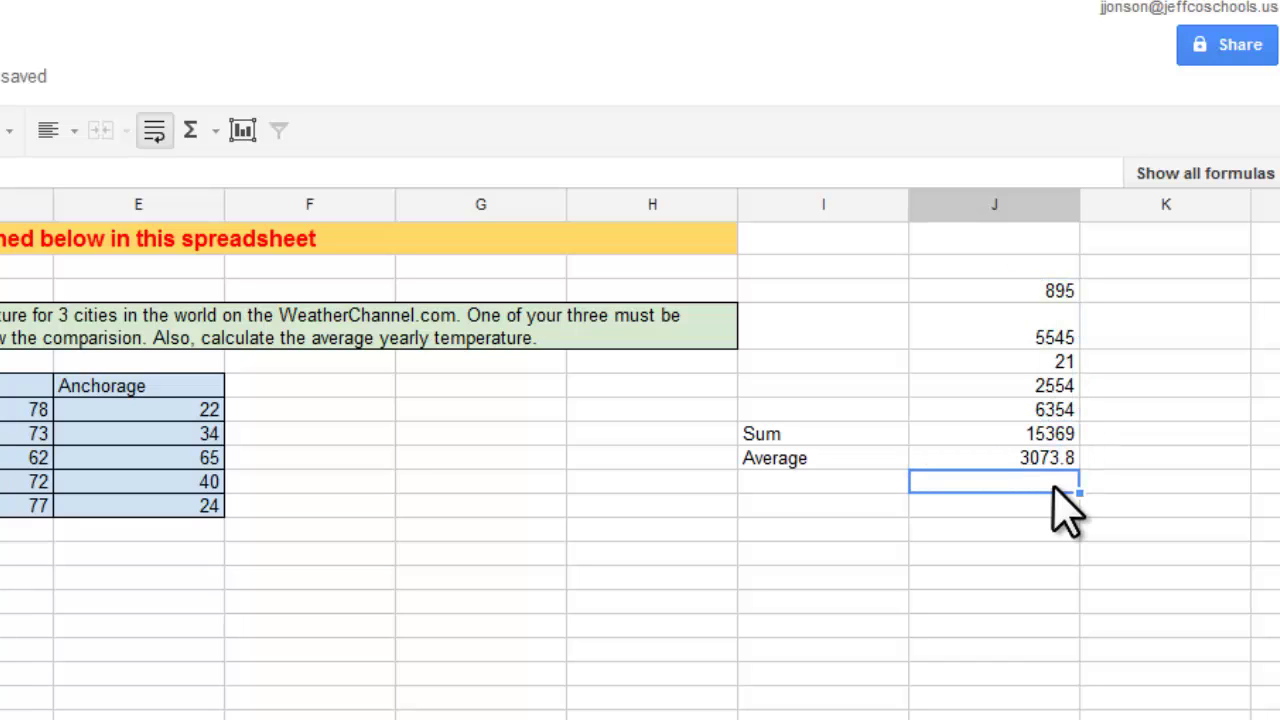
# Step: Format the Sum result in column J as a rounded number with a thousands separator (1,000)
pyautogui.click(1017, 436)
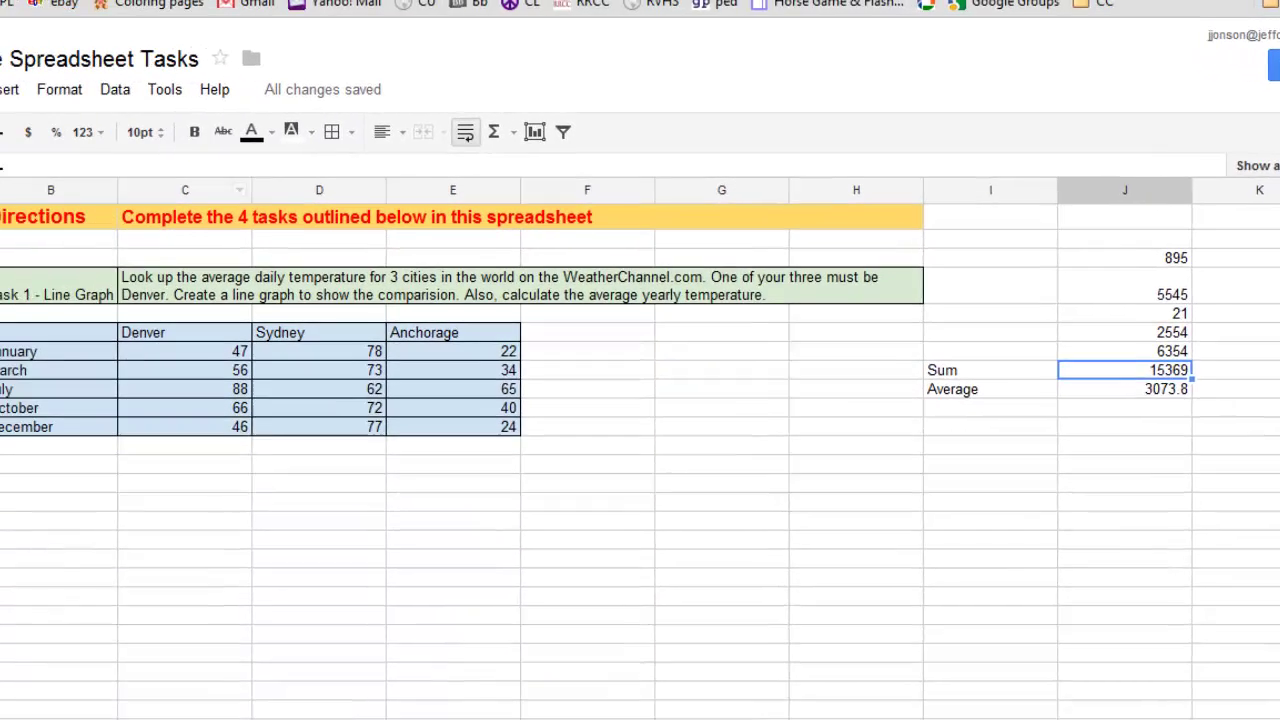
pyautogui.click(56, 90)
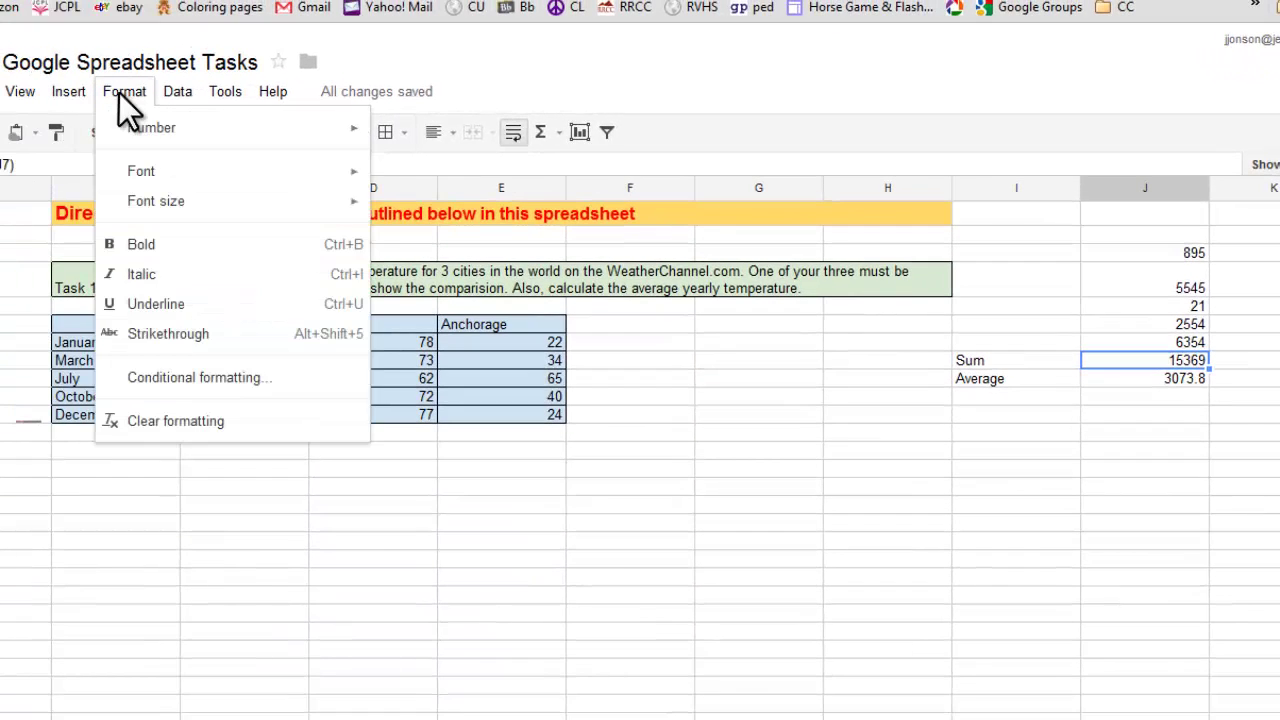
pyautogui.moveTo(277, 135)
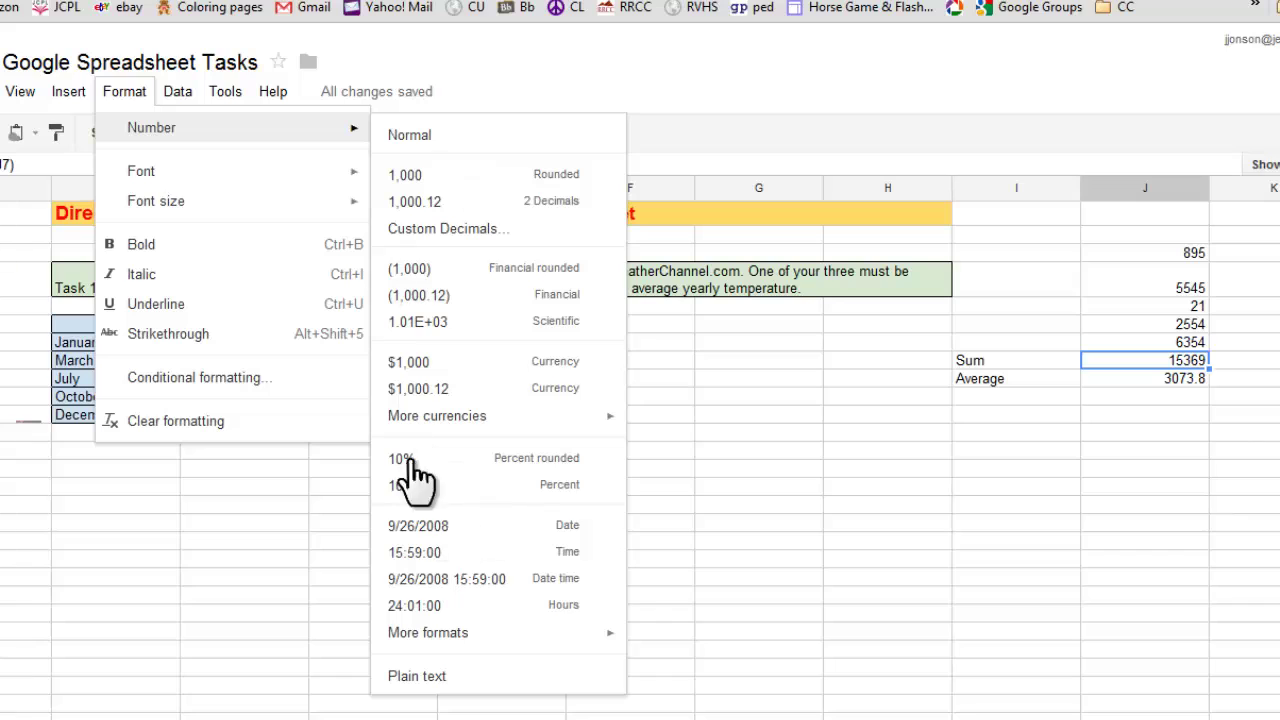
pyautogui.click(405, 175)
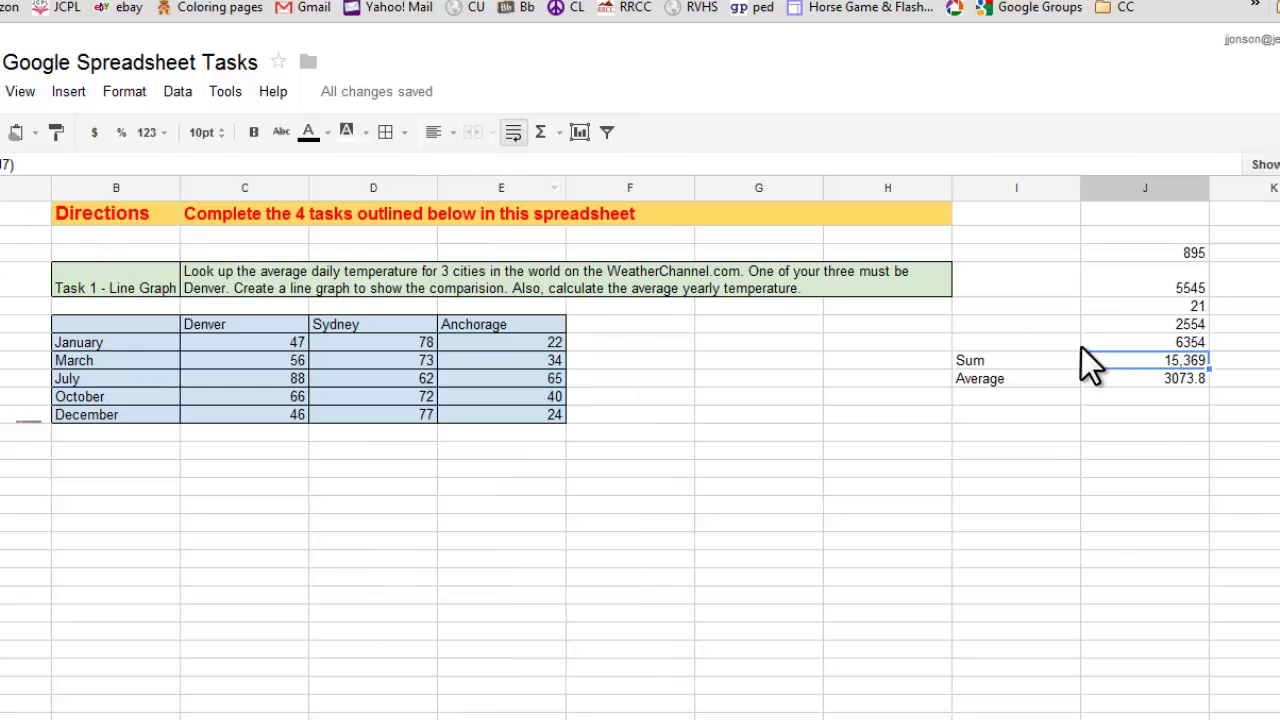
# Step: Apply the Financial rounded number format to the Average result in column J
pyautogui.click(1181, 382)
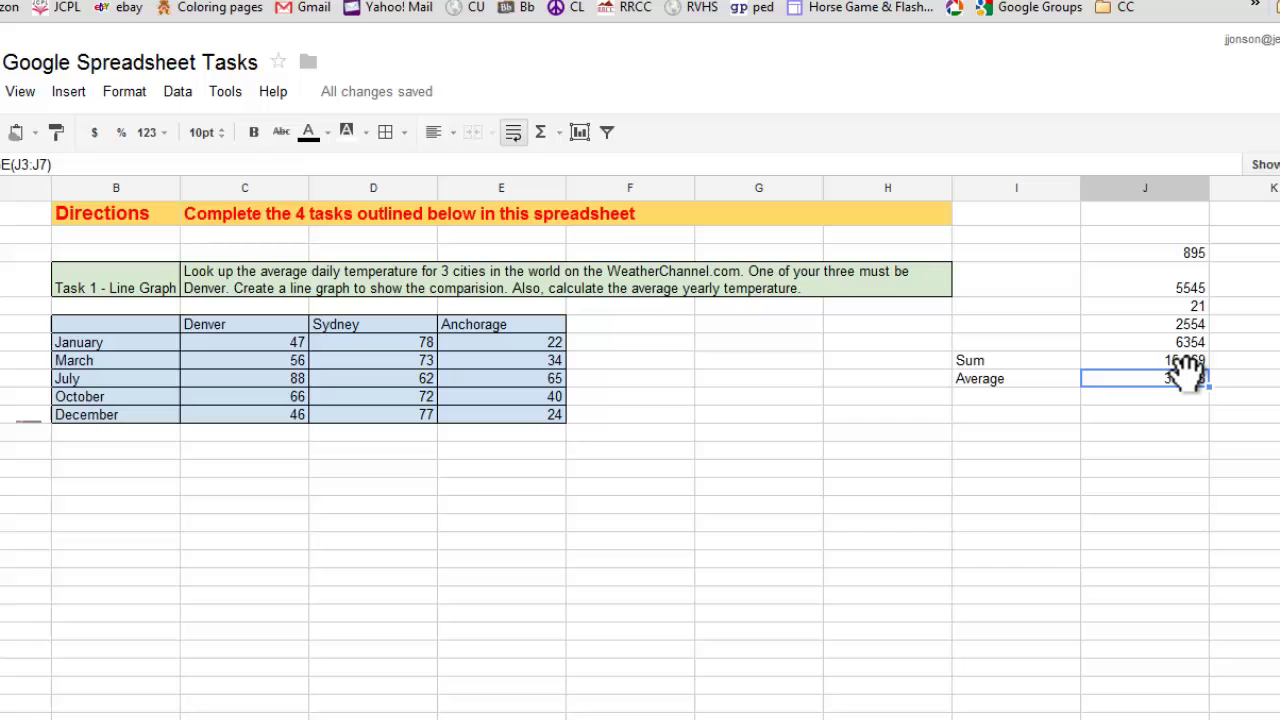
pyautogui.click(124, 91)
pyautogui.moveTo(145, 128)
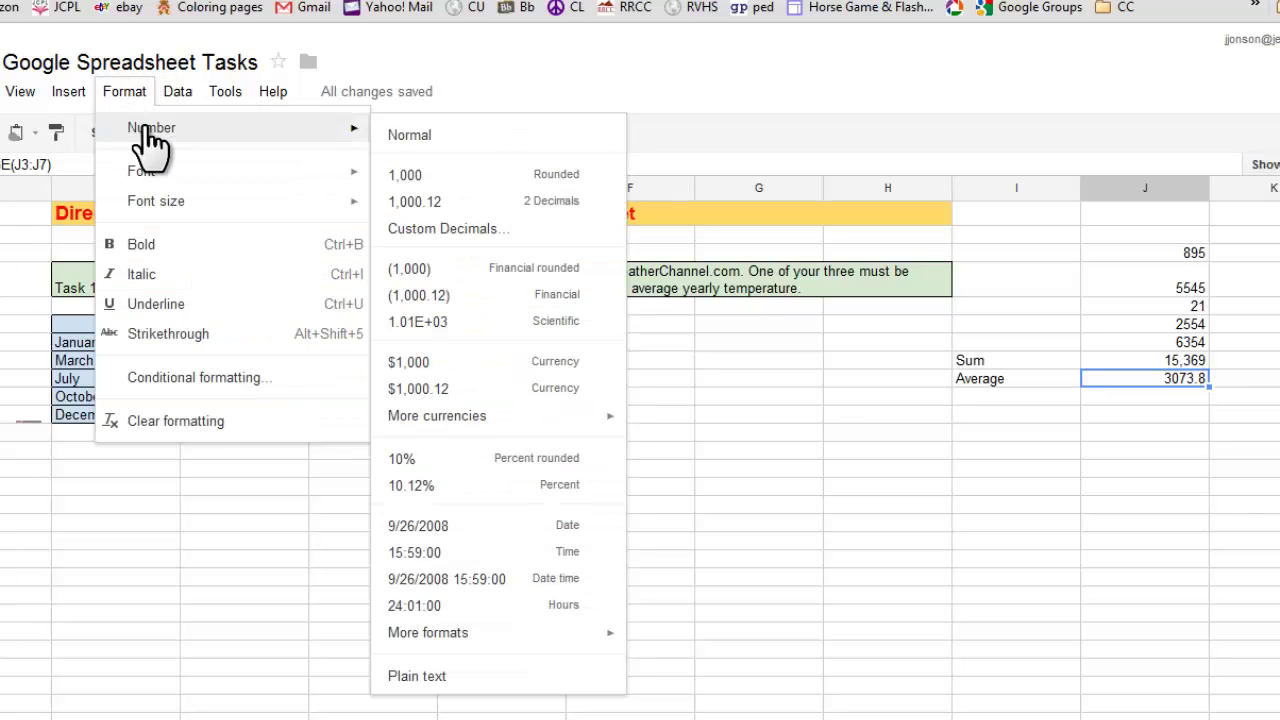
pyautogui.click(492, 268)
pyautogui.click(1168, 505)
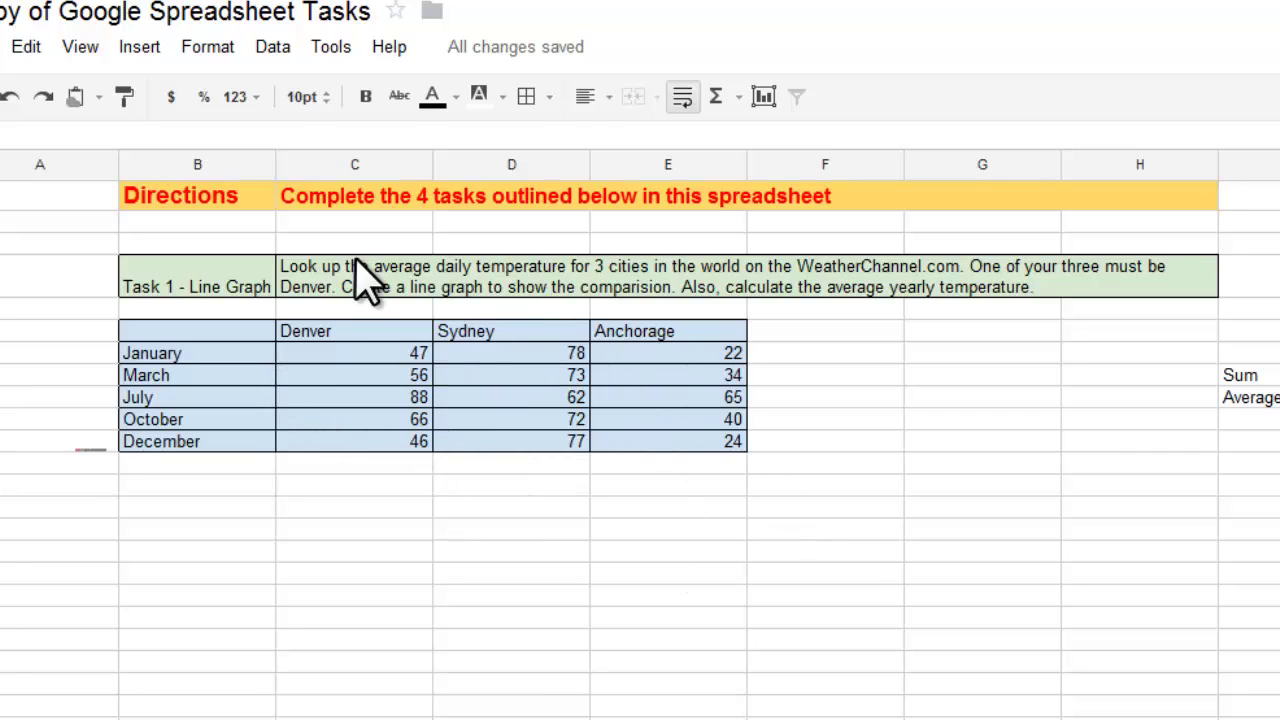
# Step: Start a chart from the monthly temperature table for Denver, Sydney and Anchorage, using the basic straight-line Line chart type
pyautogui.moveTo(200, 332); pyautogui.dragTo(683, 456)
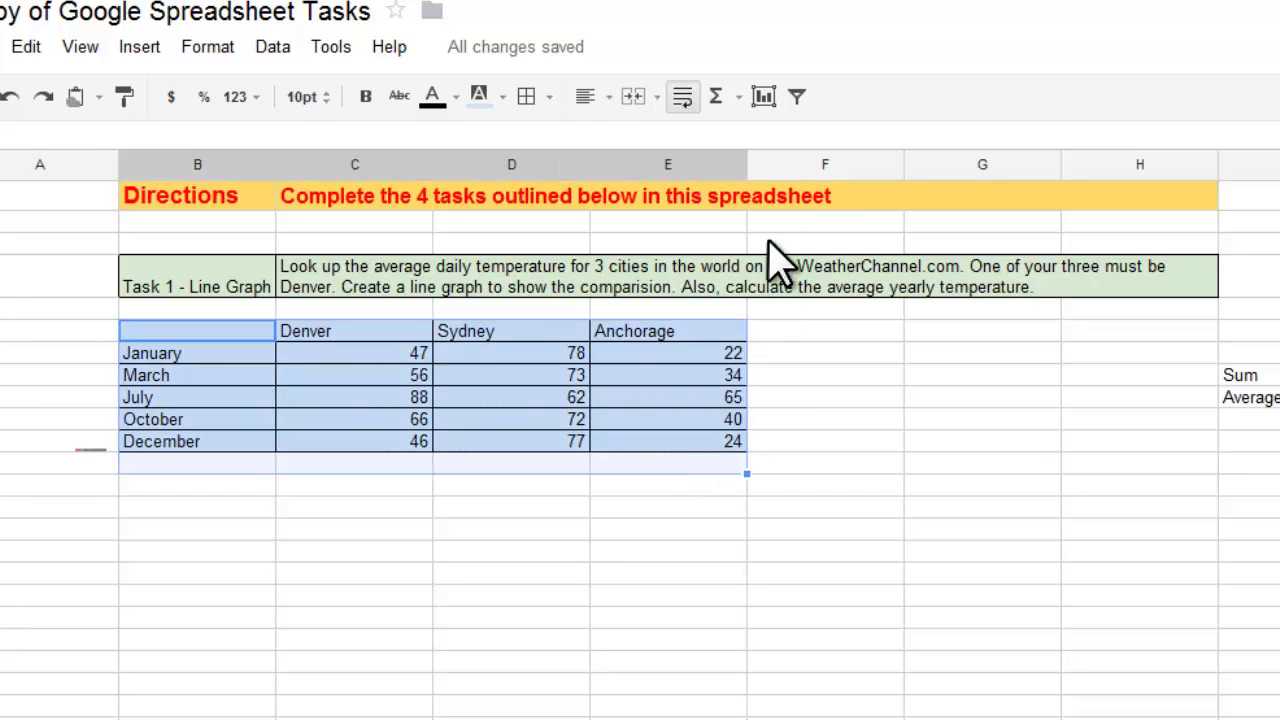
pyautogui.click(763, 97)
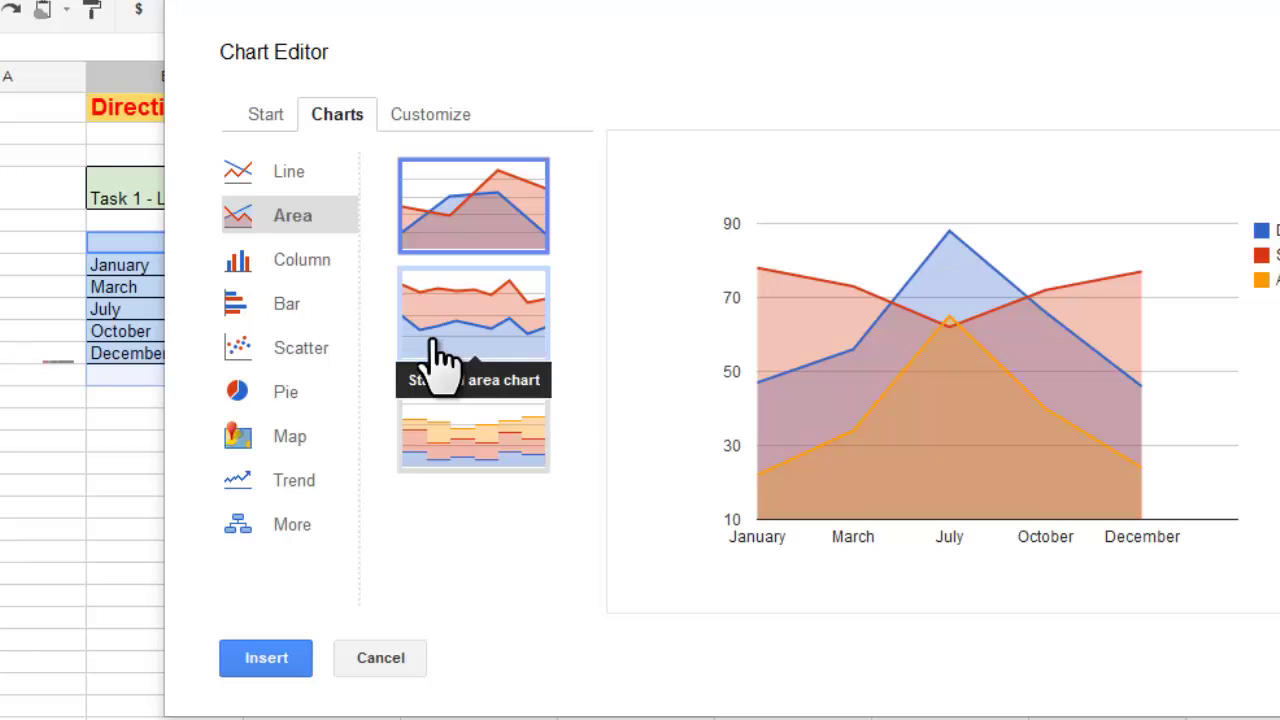
pyautogui.click(289, 190)
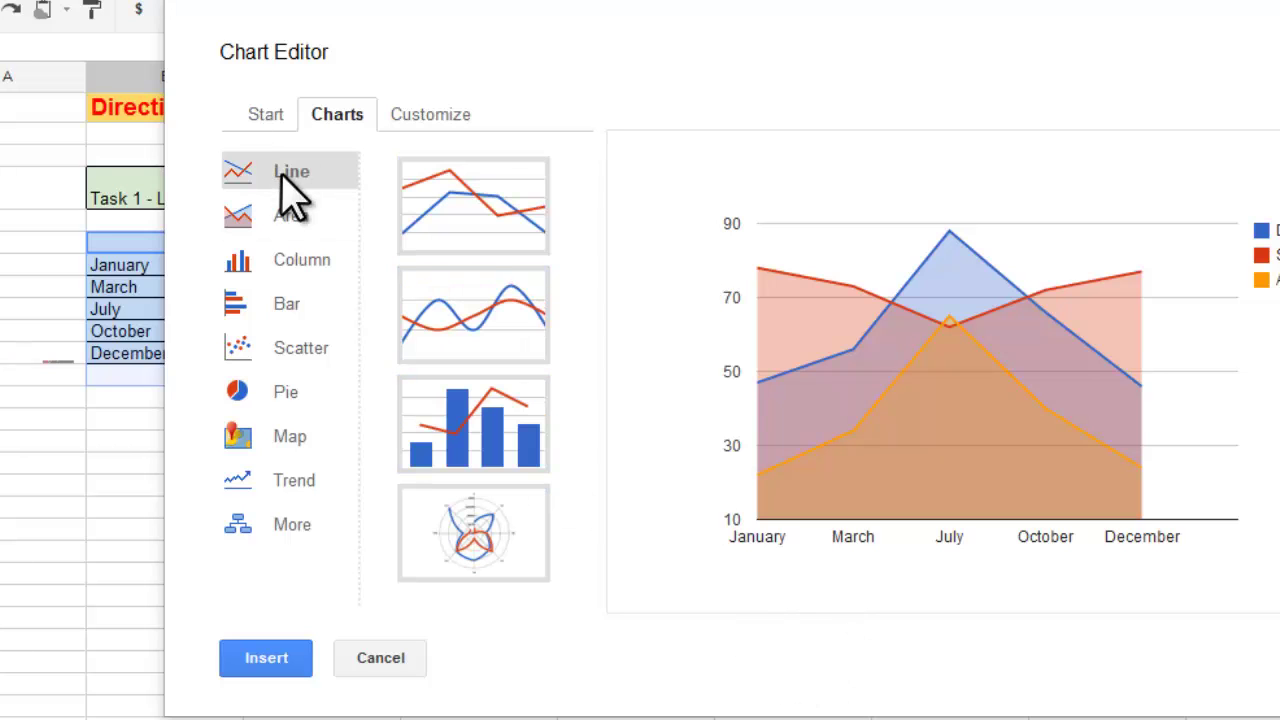
pyautogui.click(510, 222)
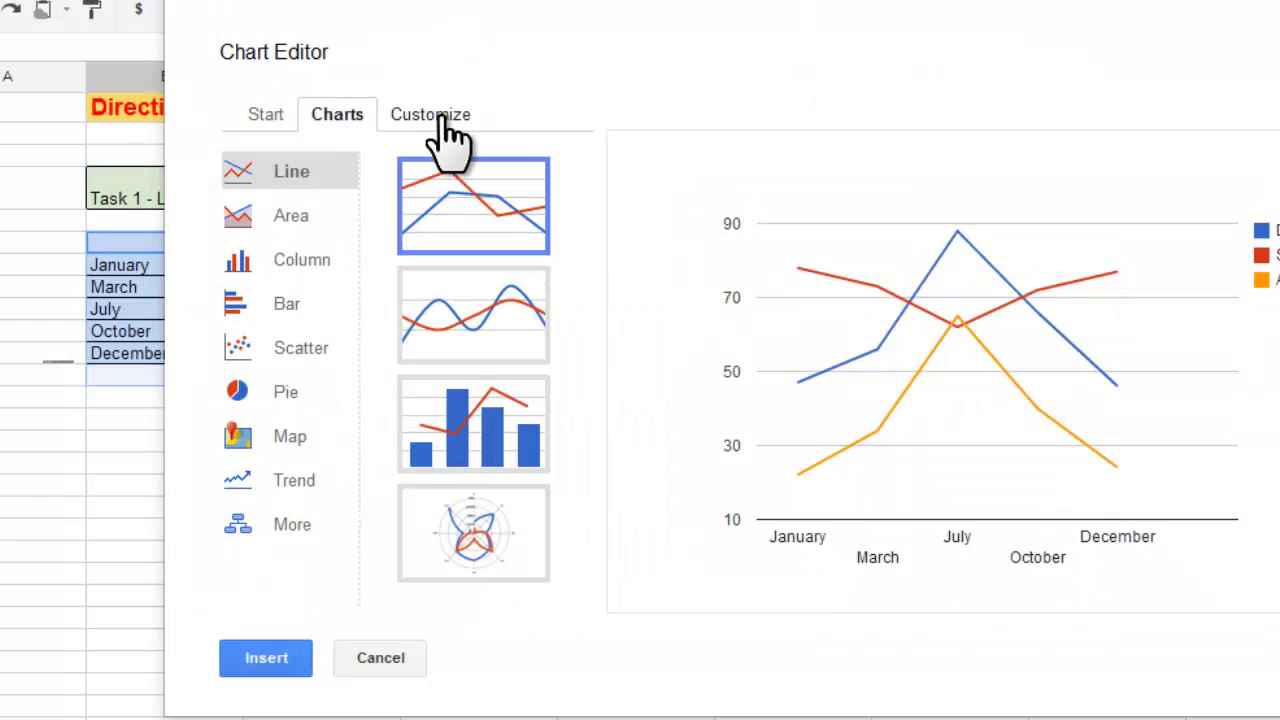
# Step: Title the line chart "Average Monthly Temperatures"
pyautogui.click(440, 118)
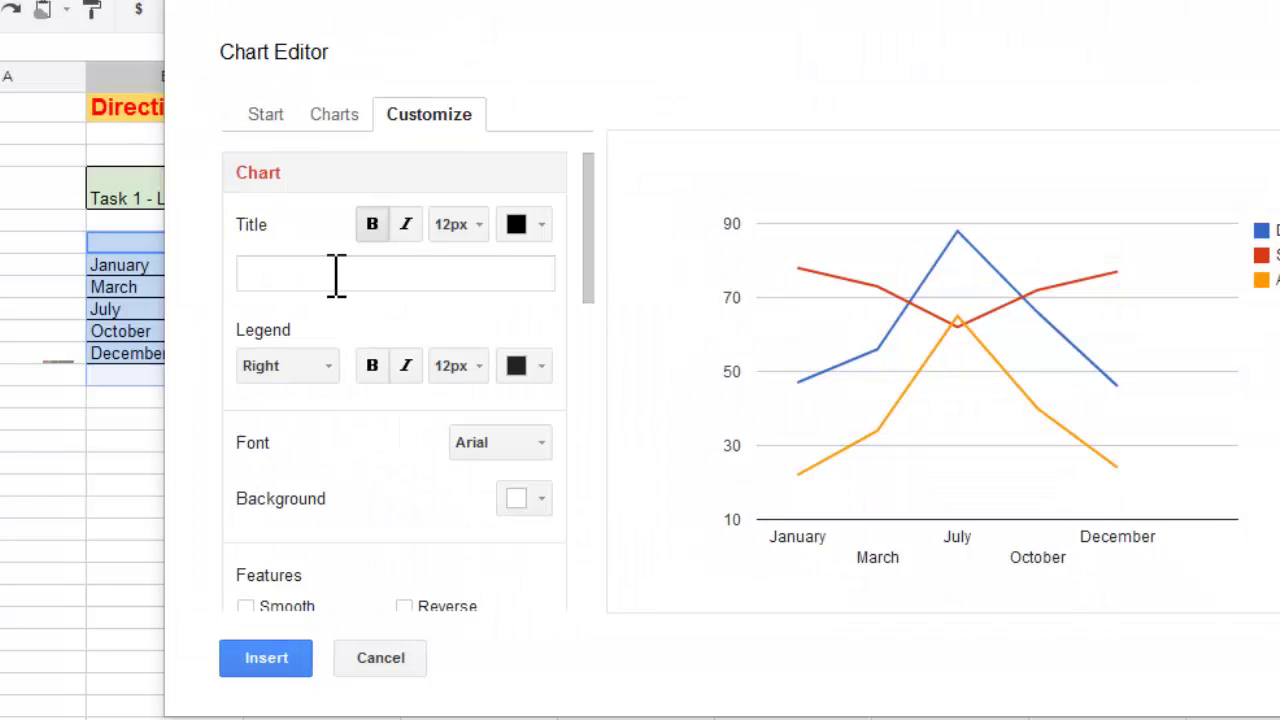
pyautogui.click(336, 273)
pyautogui.write('Average Monthly Temperatures')
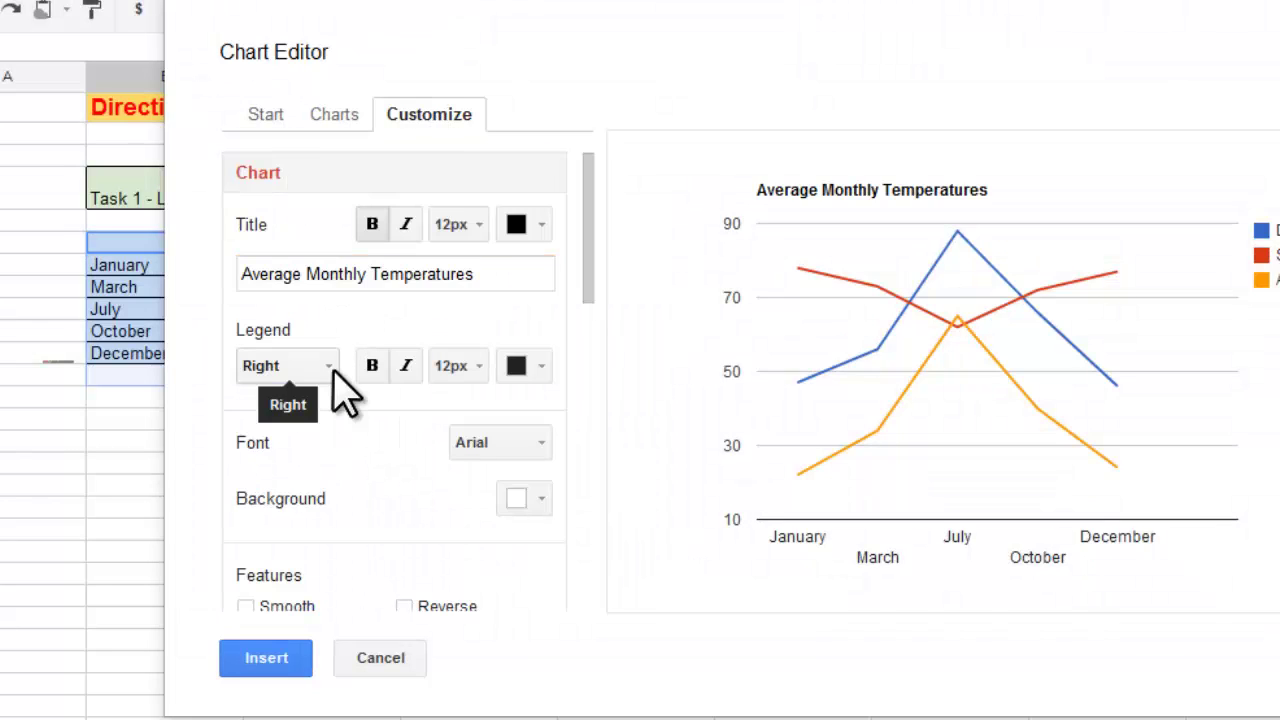
# Step: Try the chart legend in the Bottom position and restore it to Right
pyautogui.click(300, 371)
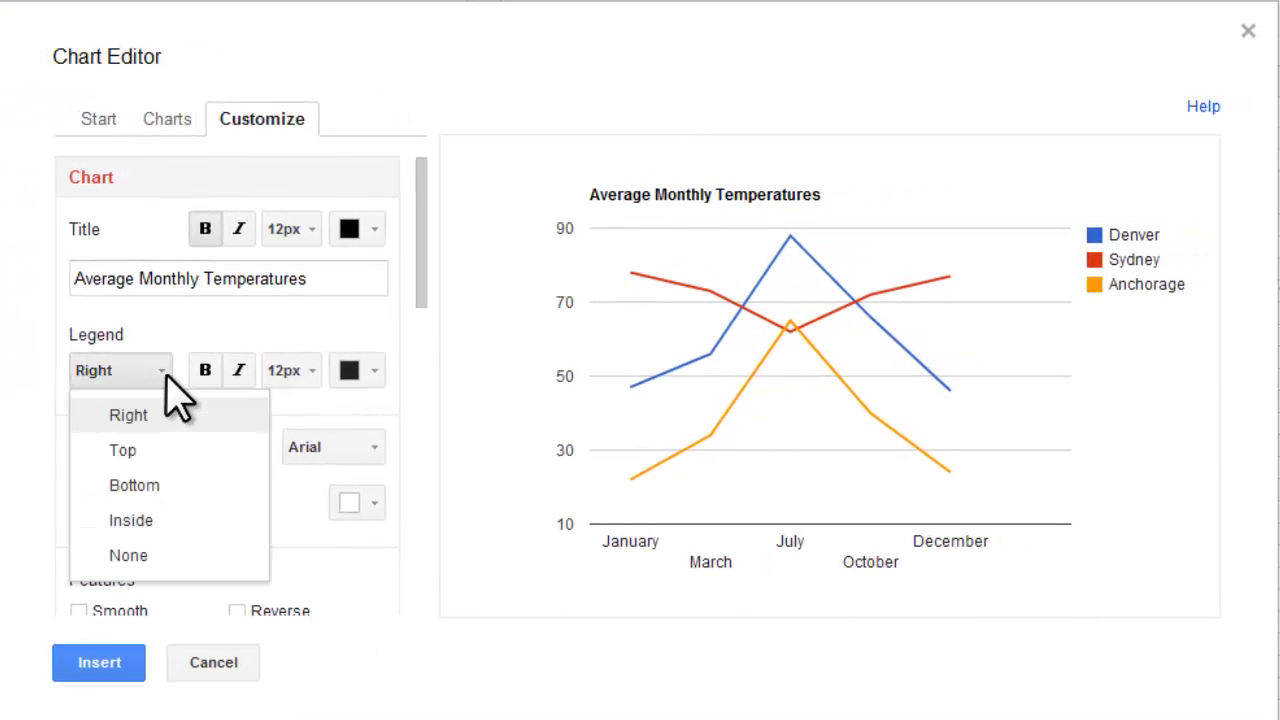
pyautogui.click(152, 487)
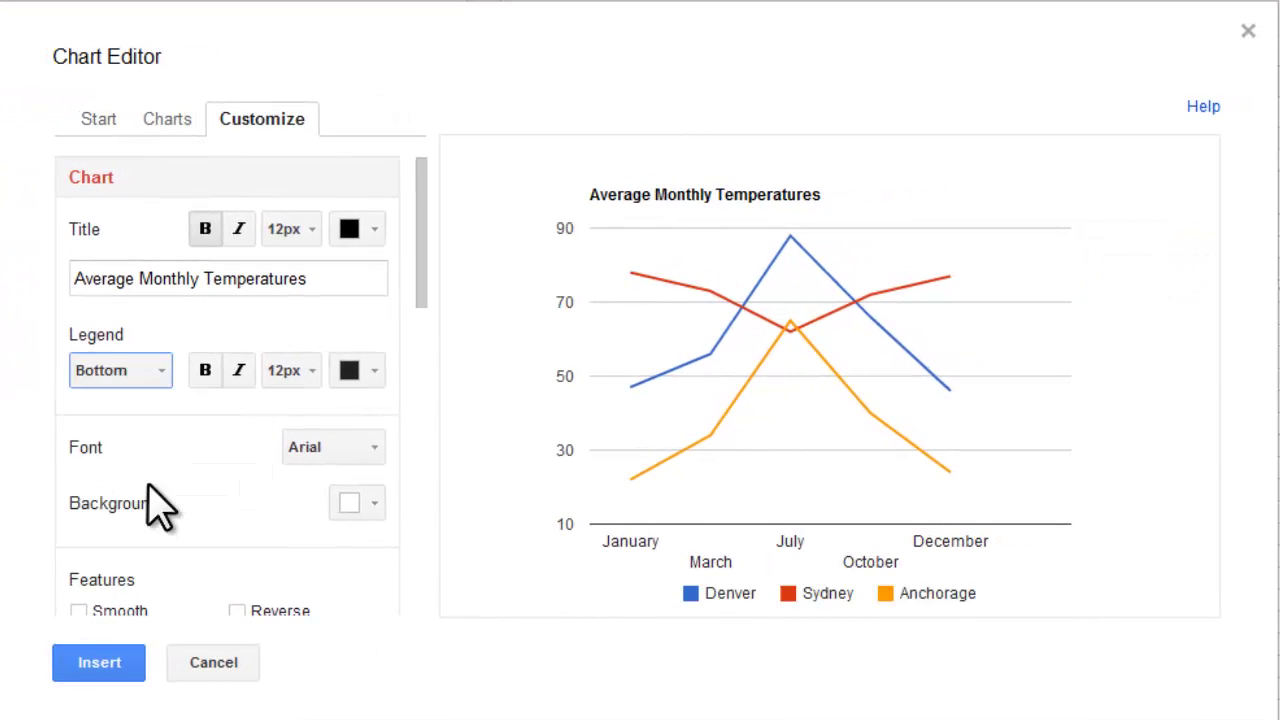
pyautogui.click(156, 372)
pyautogui.click(130, 415)
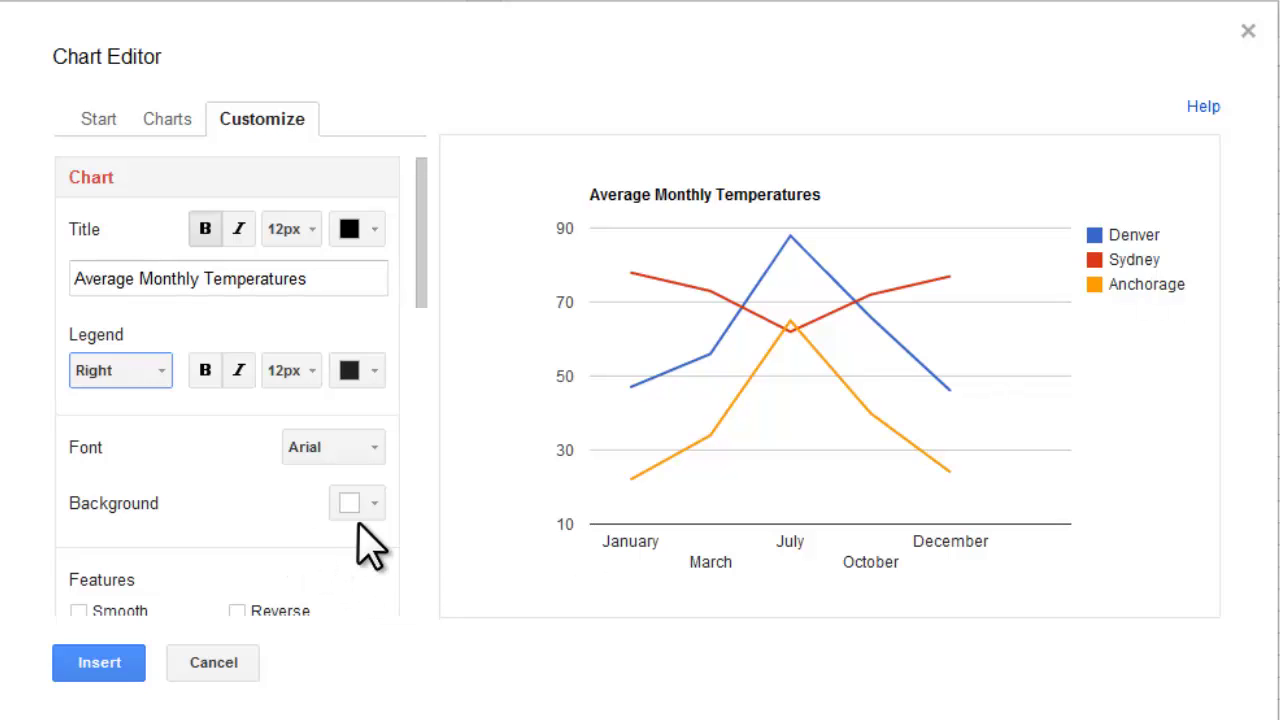
# Step: Give the chart's horizontal axis the title "Months"
pyautogui.scroll(-4, 443, 349)
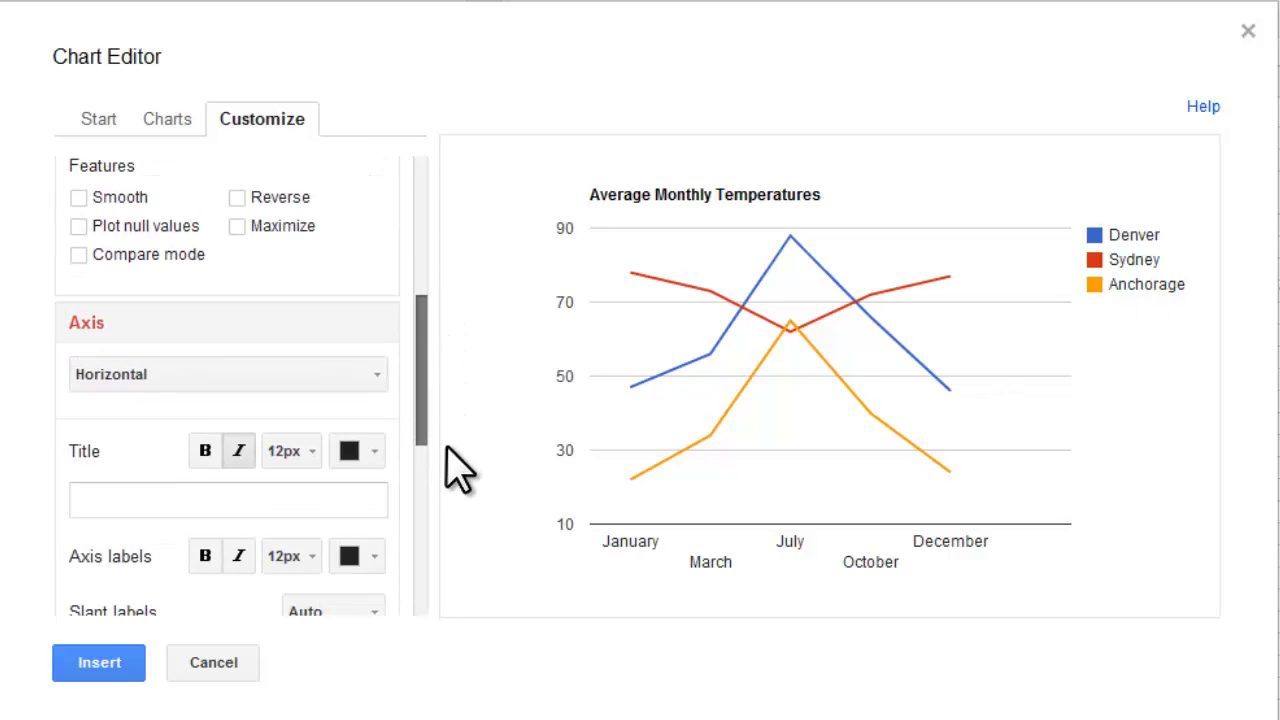
pyautogui.scroll(-1, 400, 450)
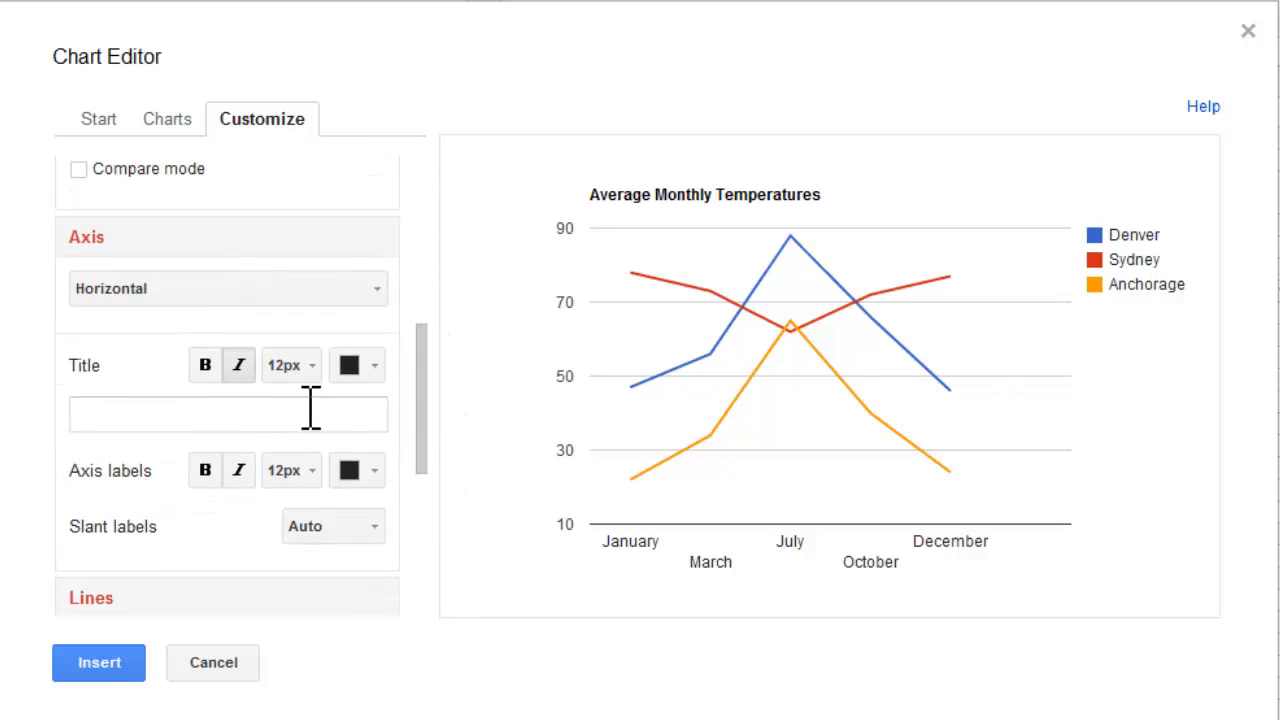
pyautogui.click(178, 290)
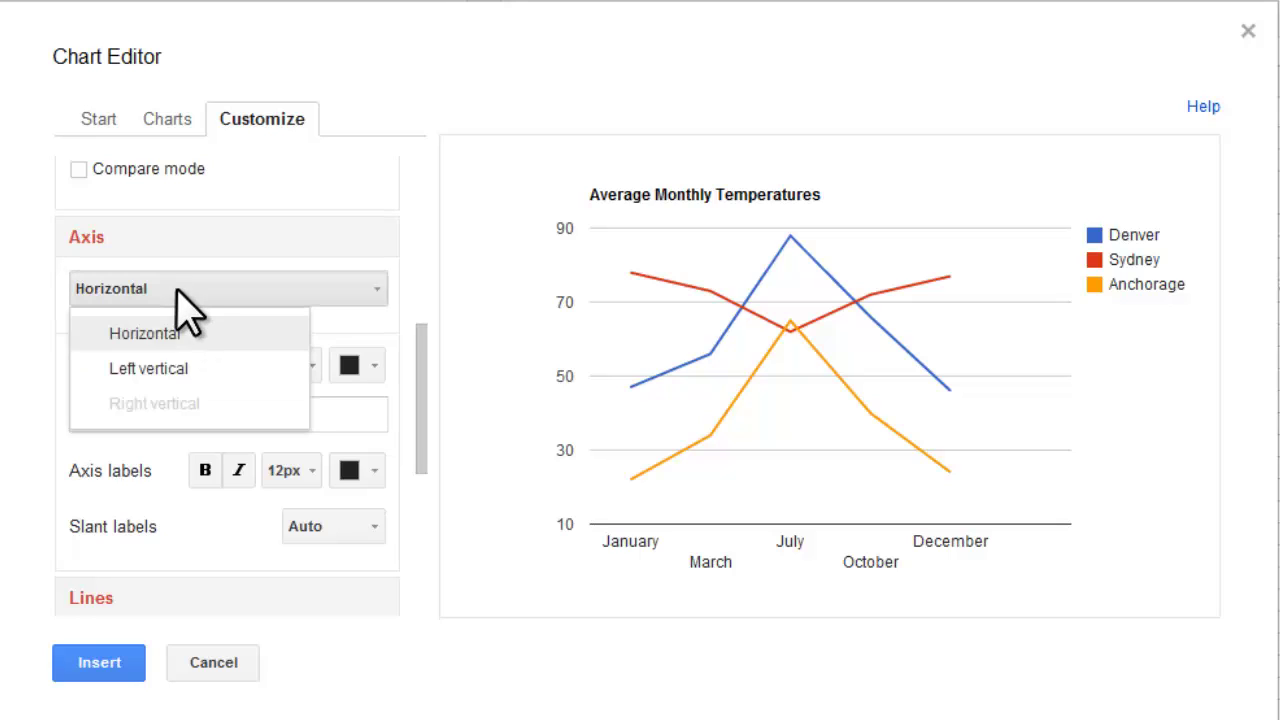
pyautogui.click(172, 338)
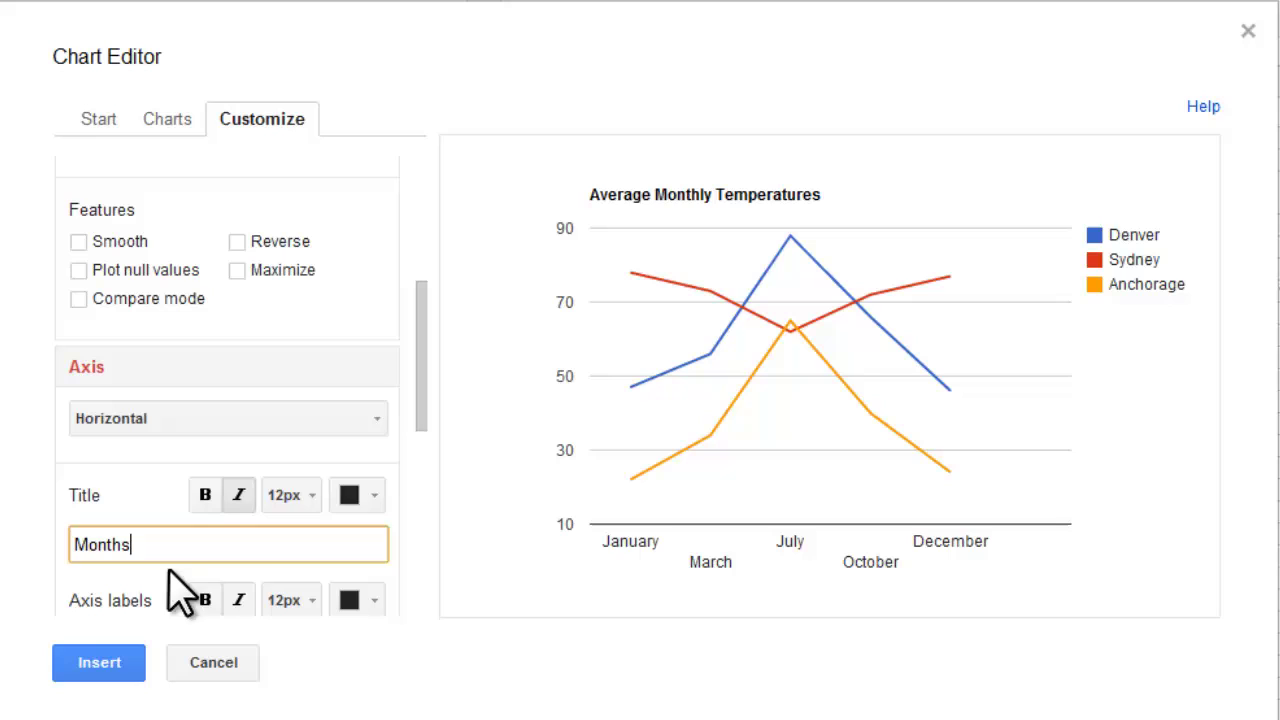
# Step: Give the chart's left vertical axis the title "Degrees"
pyautogui.click(366, 421)
pyautogui.click(184, 497)
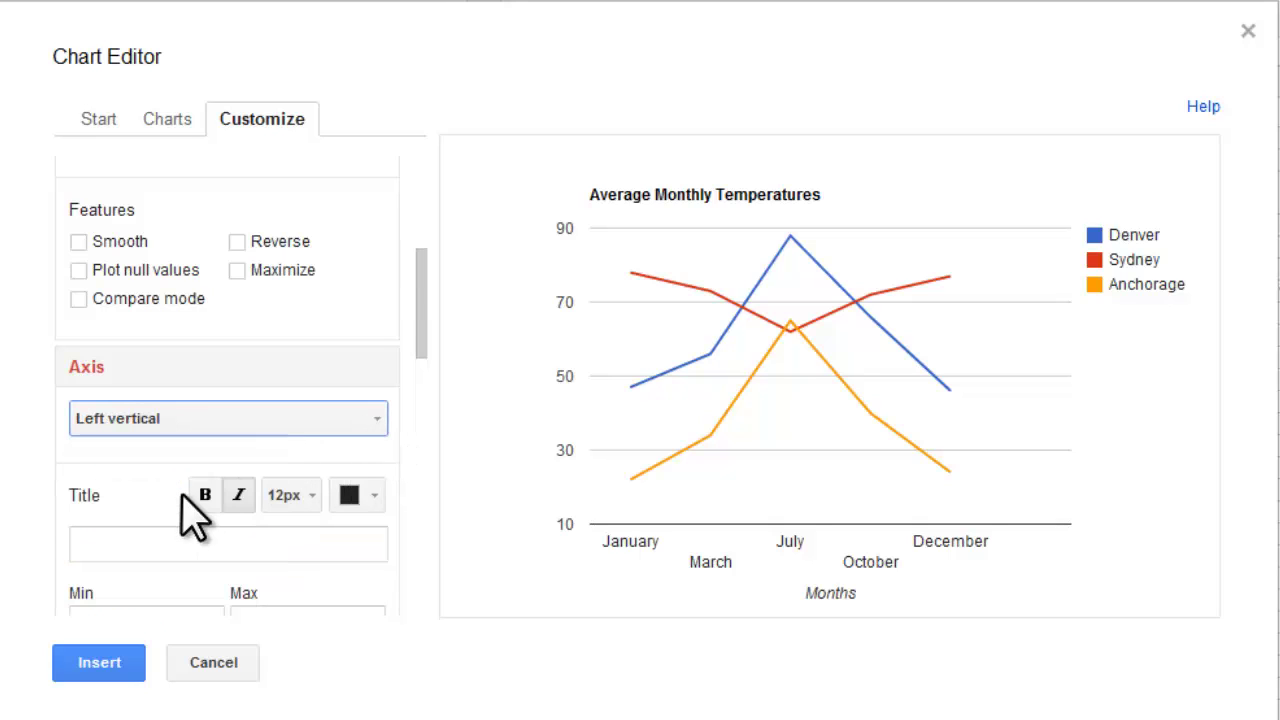
pyautogui.click(172, 545)
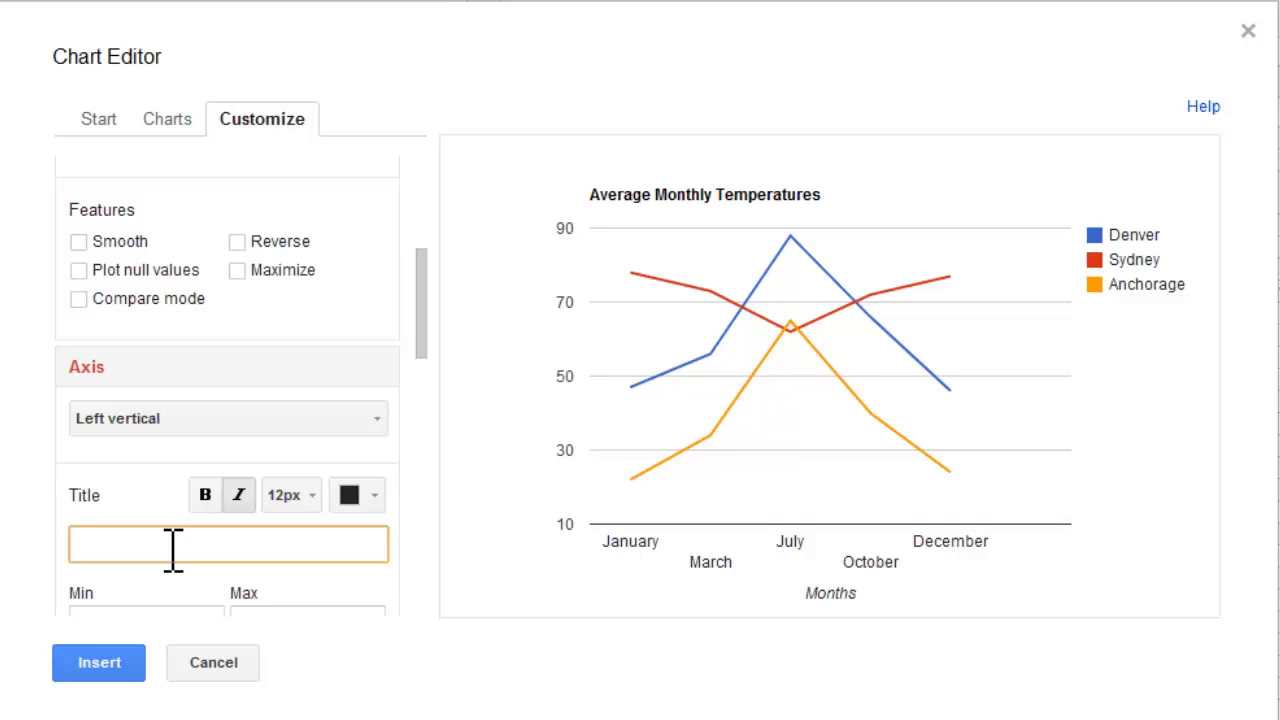
pyautogui.write('Degrees')
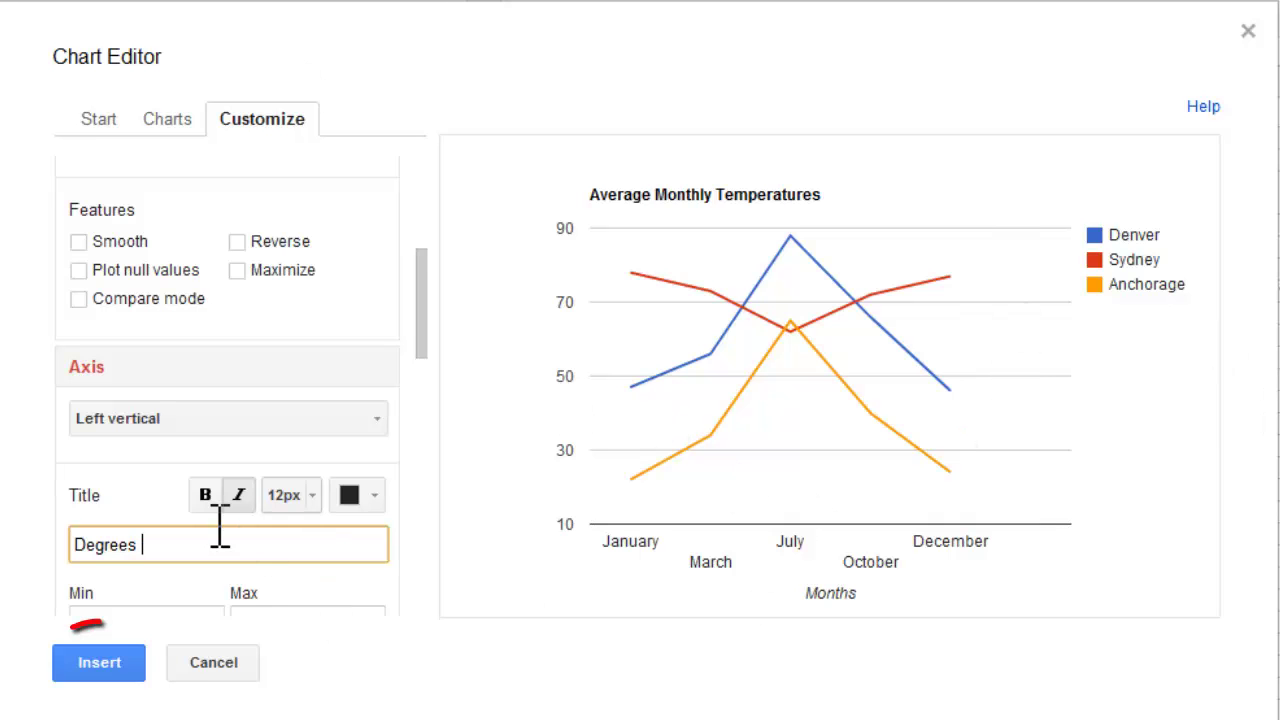
# Step: Insert the line chart into the sheet and move it clear of the temperature table, starting in column F
pyautogui.click(125, 660)
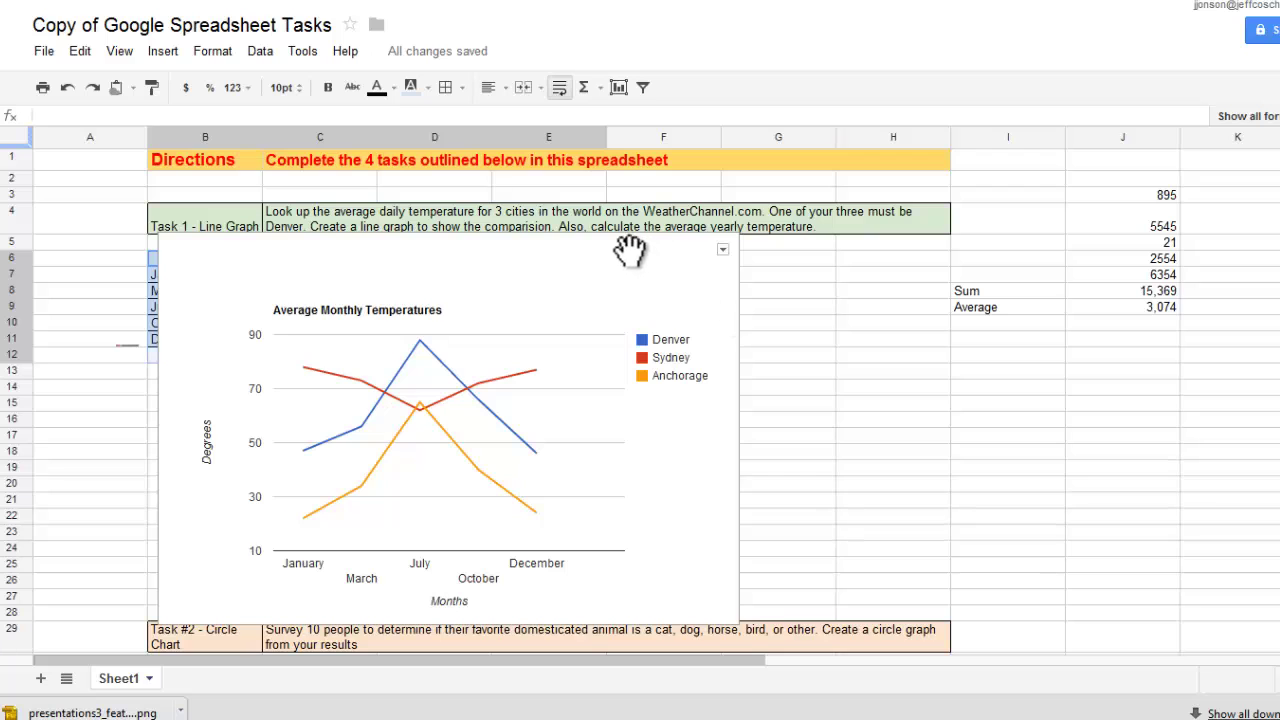
pyautogui.moveTo(629, 251); pyautogui.dragTo(1141, 205)
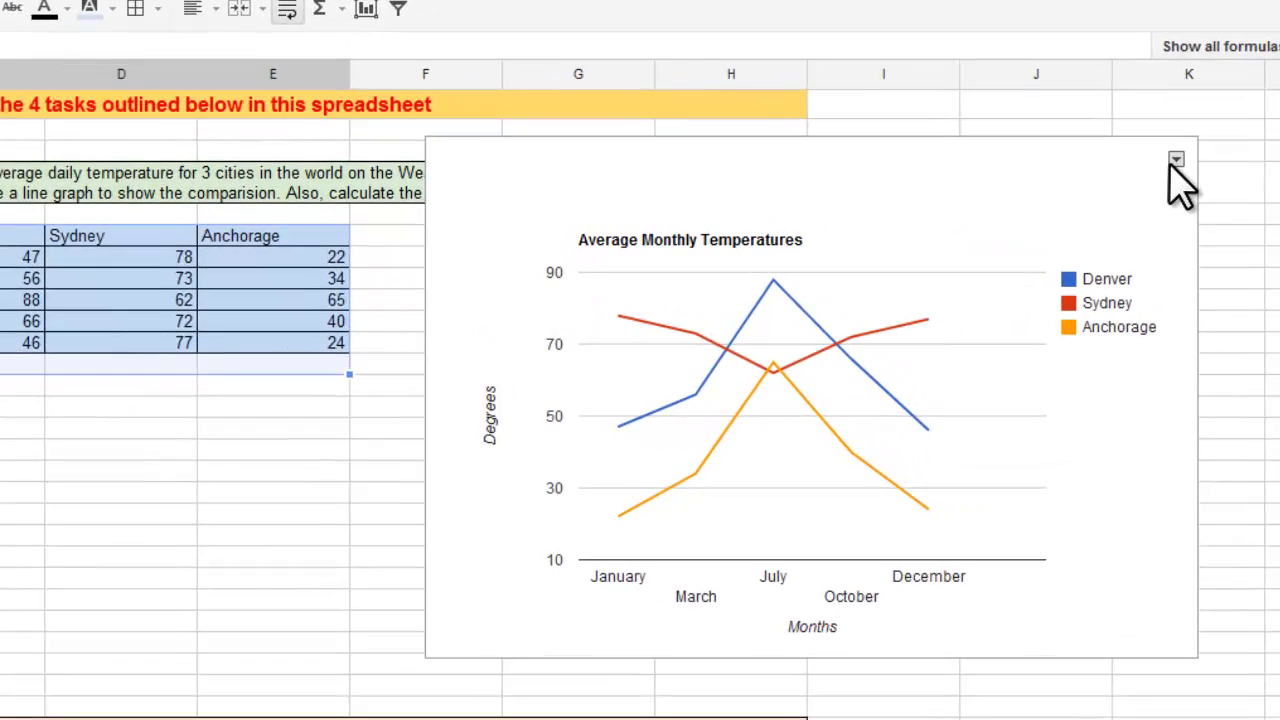
pyautogui.click(1210, 192)
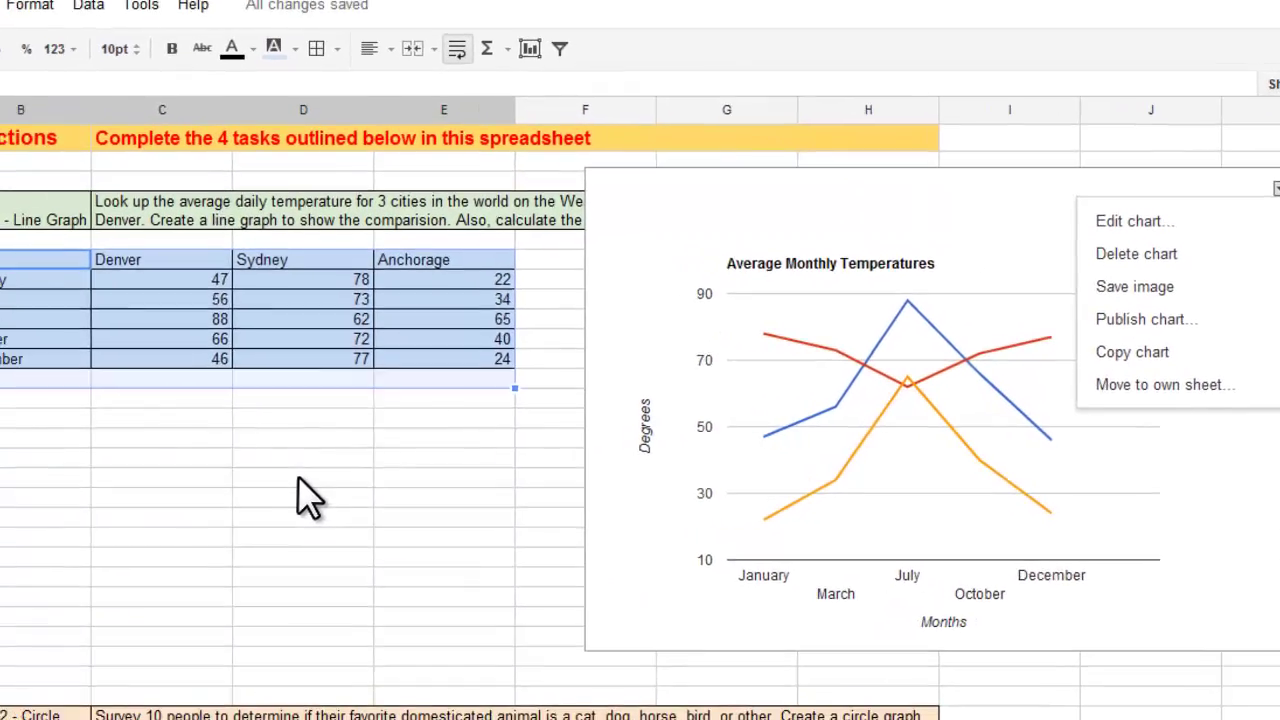
pyautogui.click(482, 472)
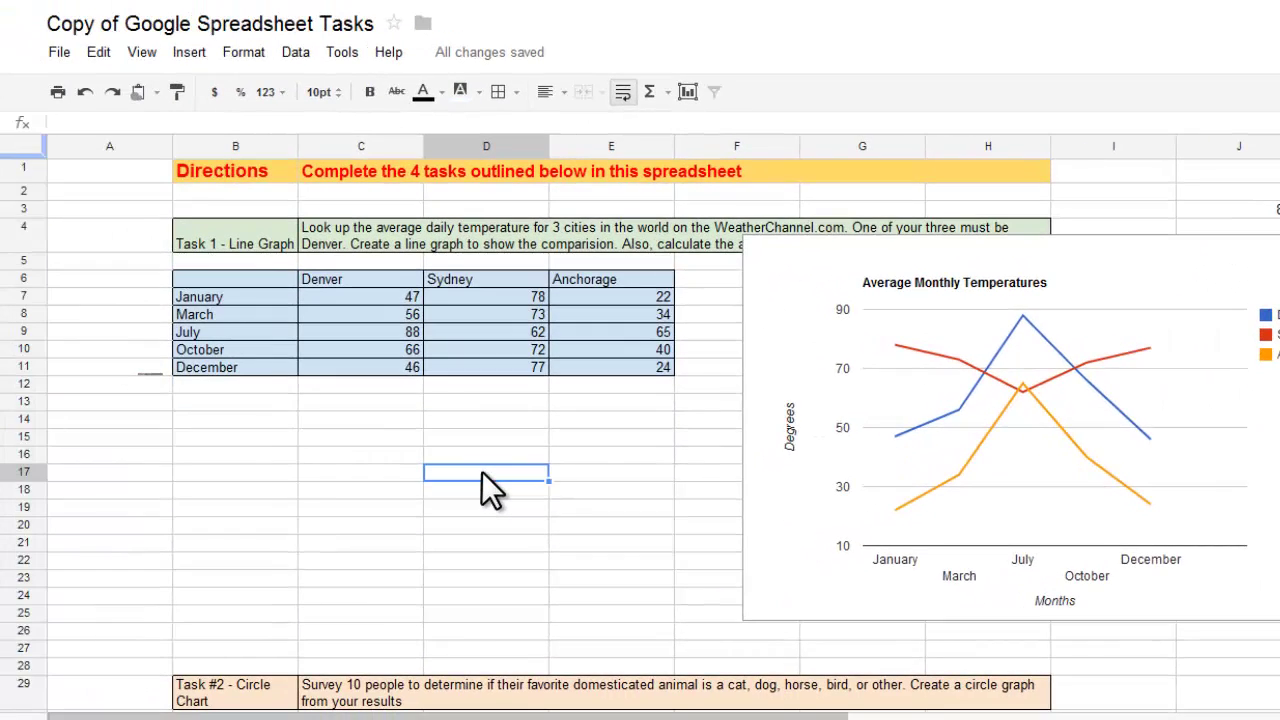
# Step: Insert a pie chart of the Task #2 pet survey from B31:C36, using row 31 as headers
pyautogui.scroll(-1, 482, 472)
pyautogui.scroll(-4, 482, 472)
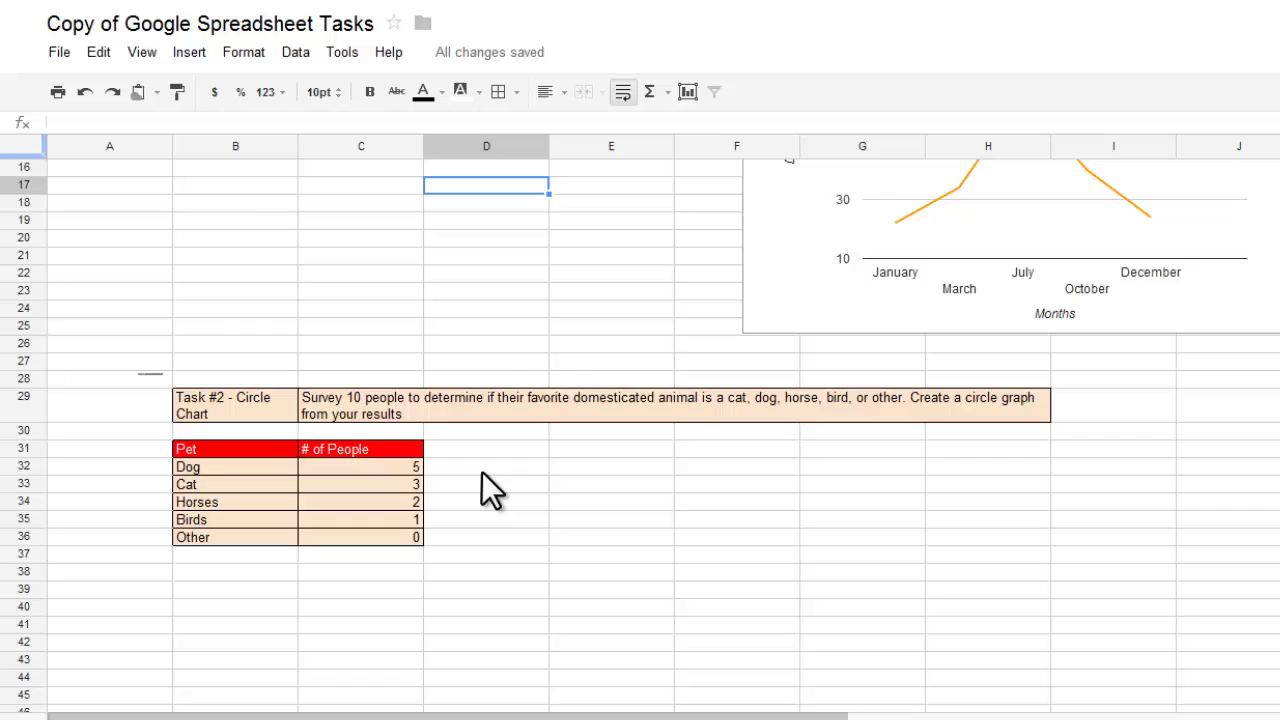
pyautogui.scroll(-1, 482, 472)
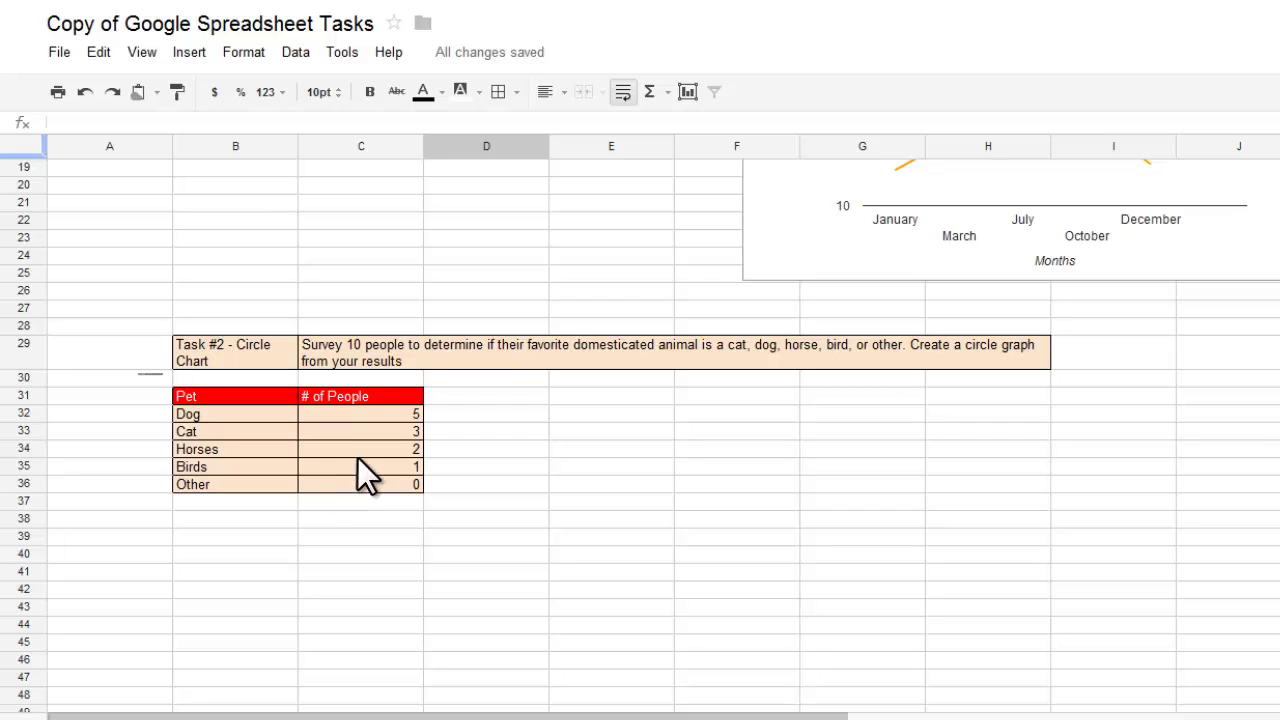
pyautogui.click(265, 394)
pyautogui.moveTo(327, 404); pyautogui.dragTo(372, 481)
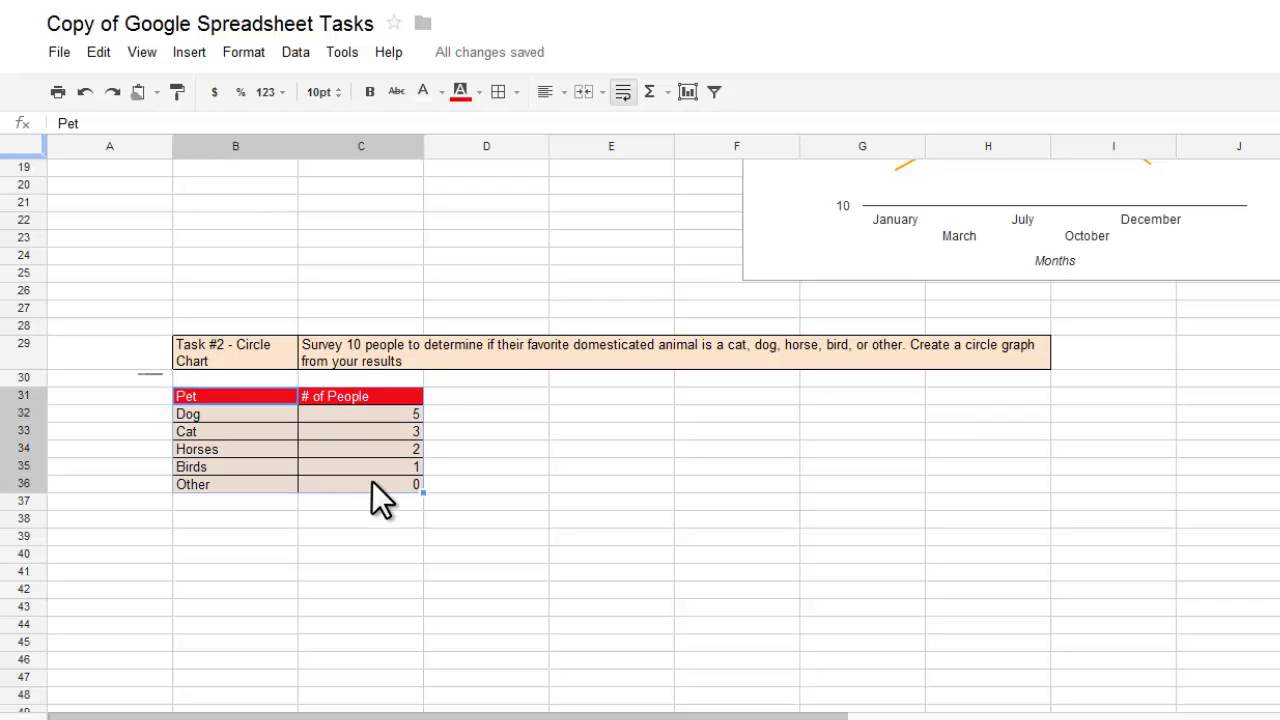
pyautogui.click(688, 90)
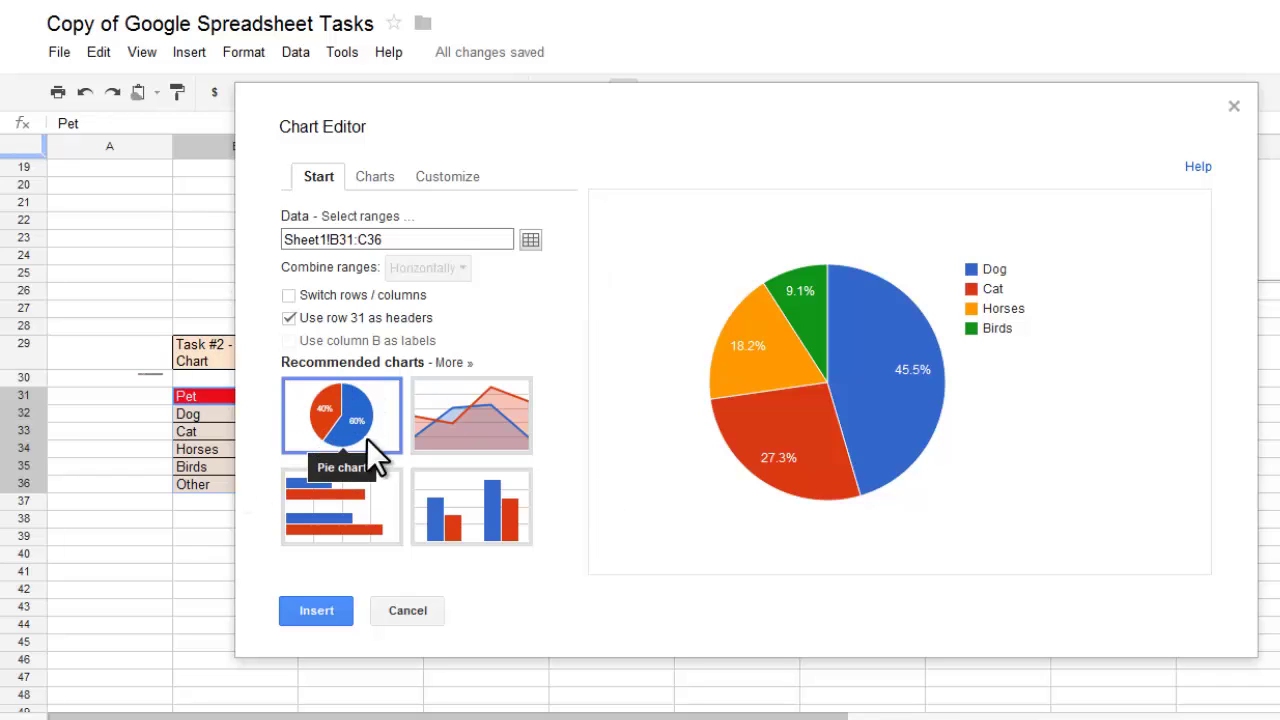
pyautogui.moveTo(817, 298)
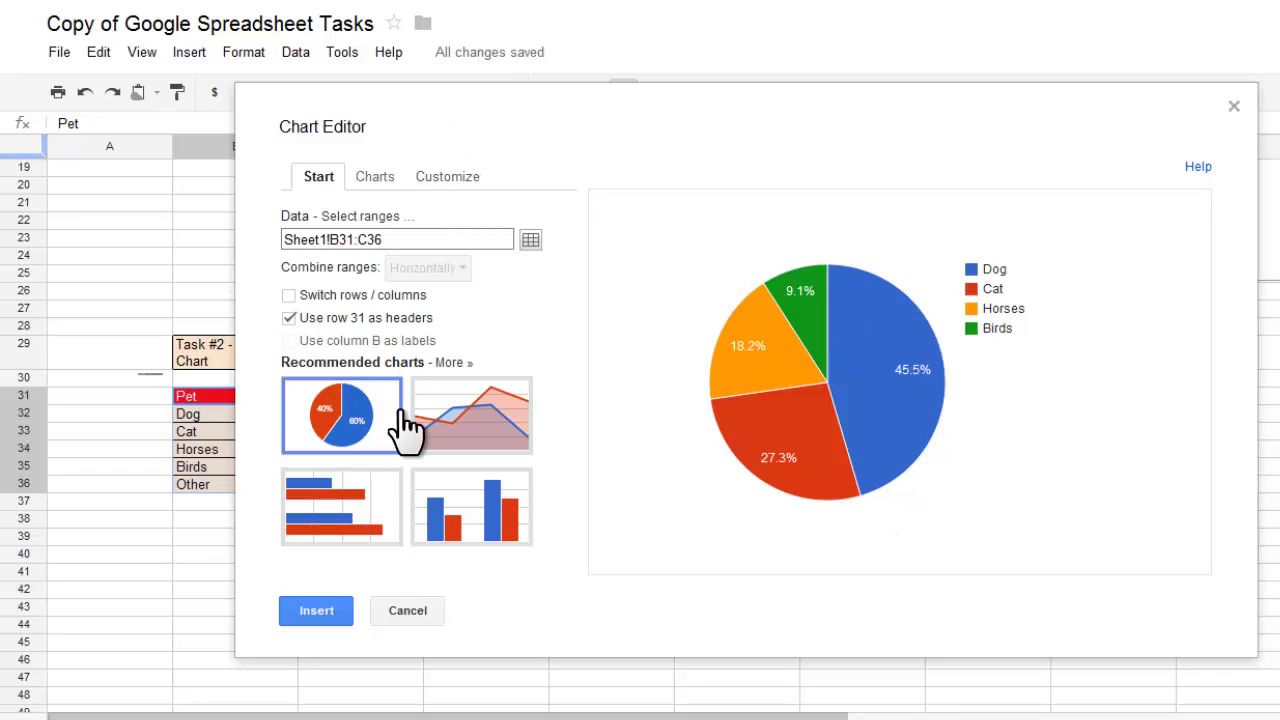
pyautogui.click(314, 610)
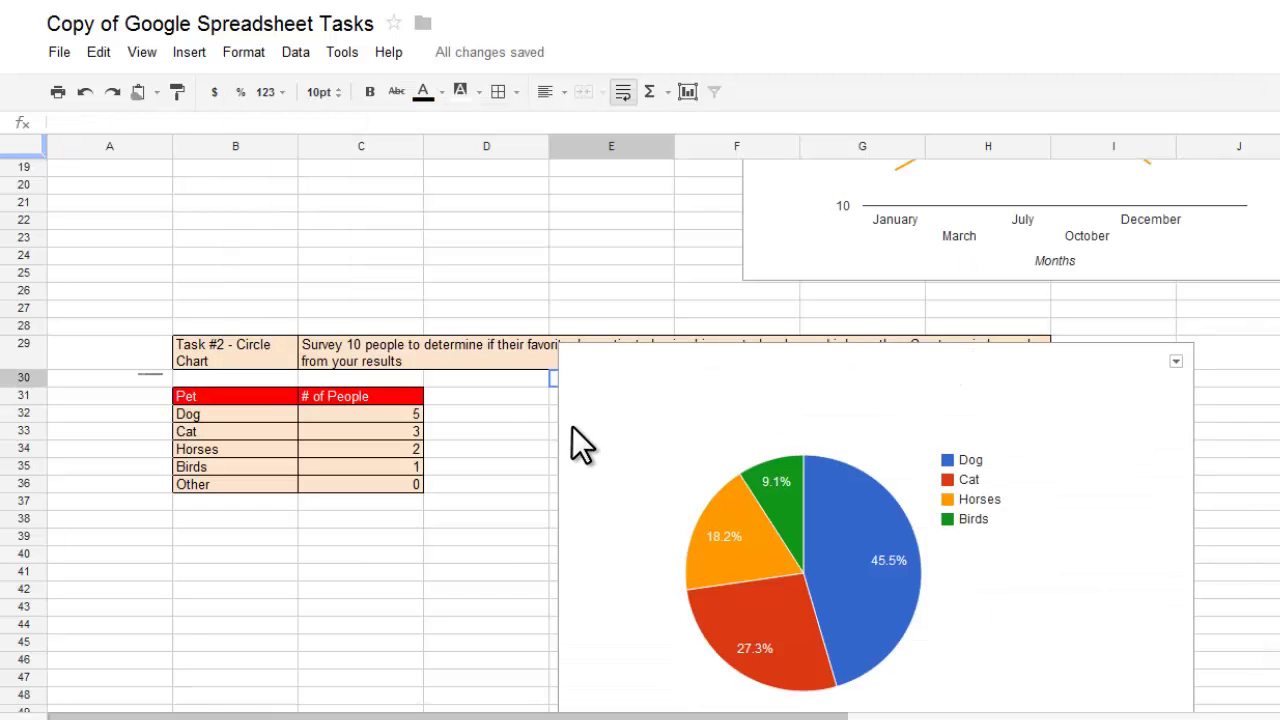
# Step: Insert a column chart of the Task #3 die rolls from B53:C59, using row 53 as headers and column B as labels
pyautogui.scroll(-4, 499, 430)
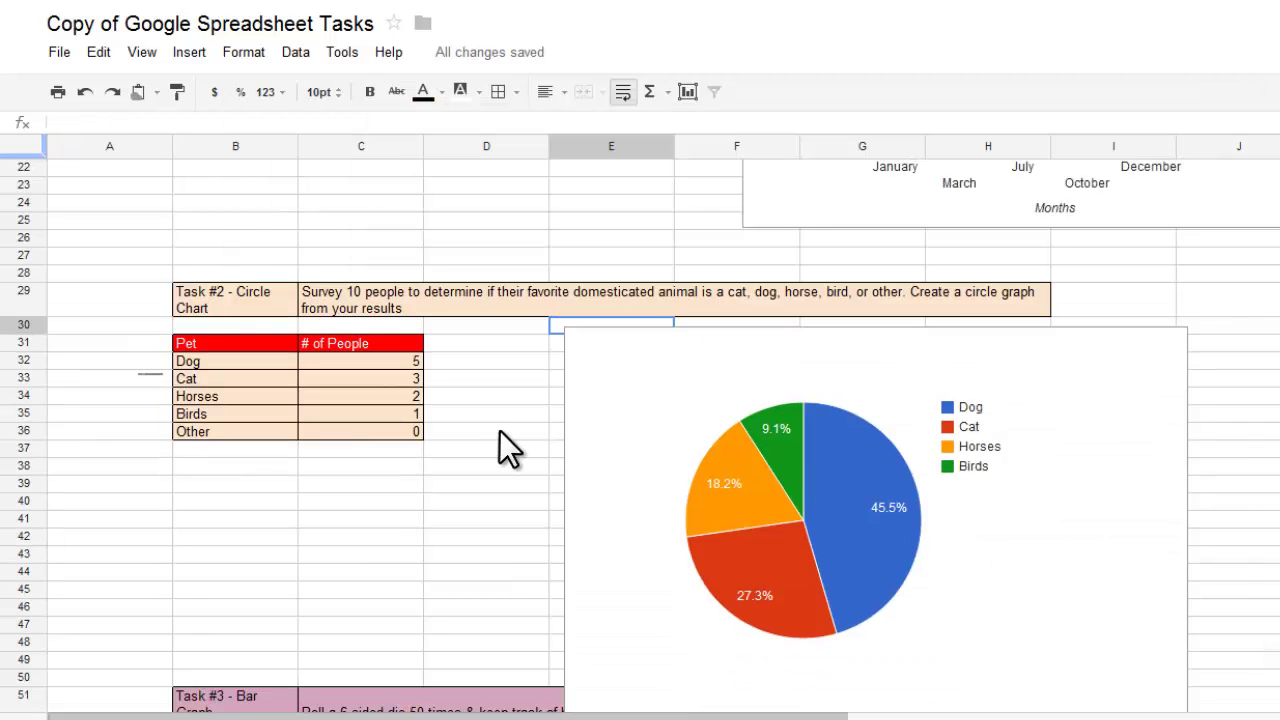
pyautogui.scroll(-6, 142, 357)
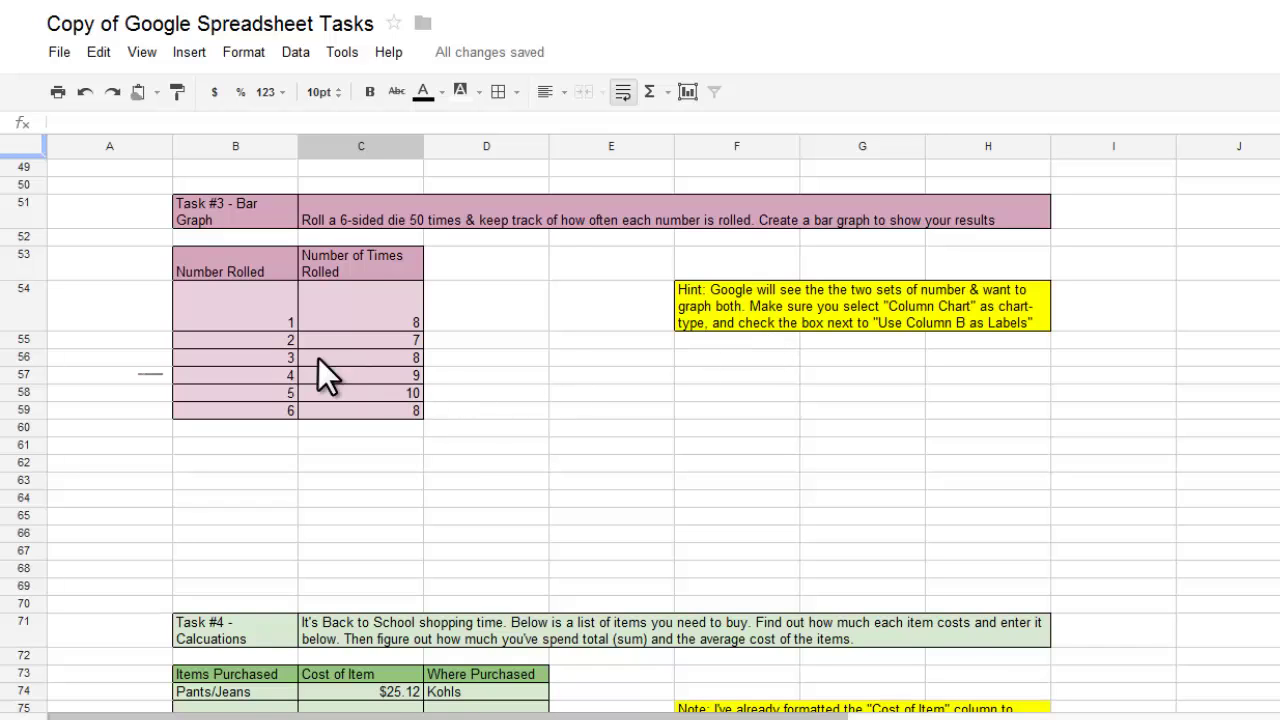
pyautogui.moveTo(254, 253)
pyautogui.mouseDown()
pyautogui.moveTo(323, 274)
pyautogui.moveTo(374, 358)
pyautogui.moveTo(378, 417)
pyautogui.mouseUp()
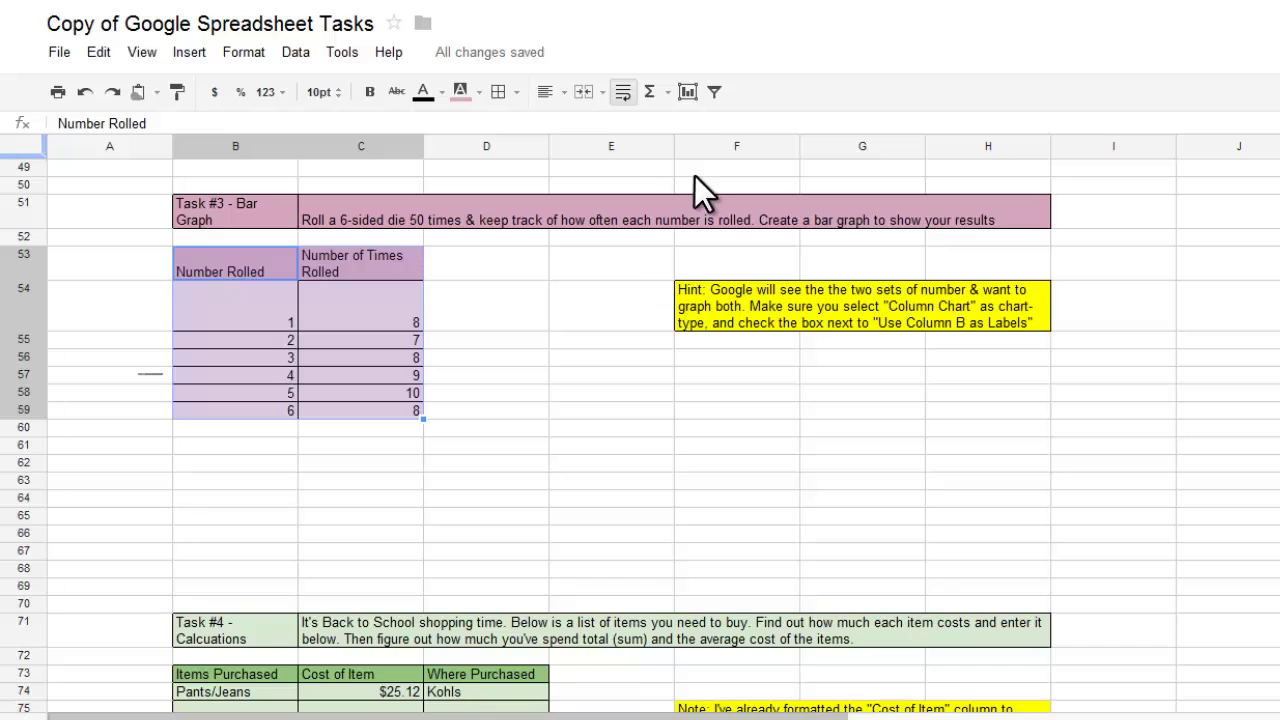
pyautogui.click(686, 91)
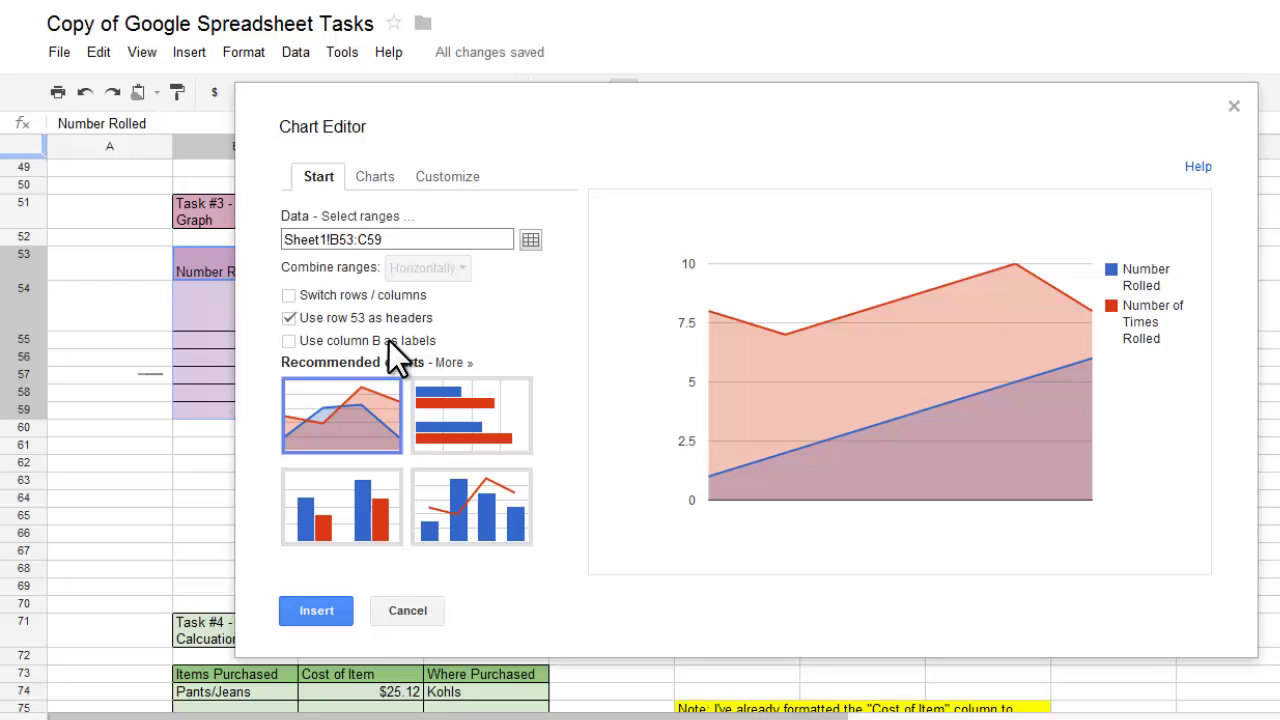
pyautogui.click(289, 341)
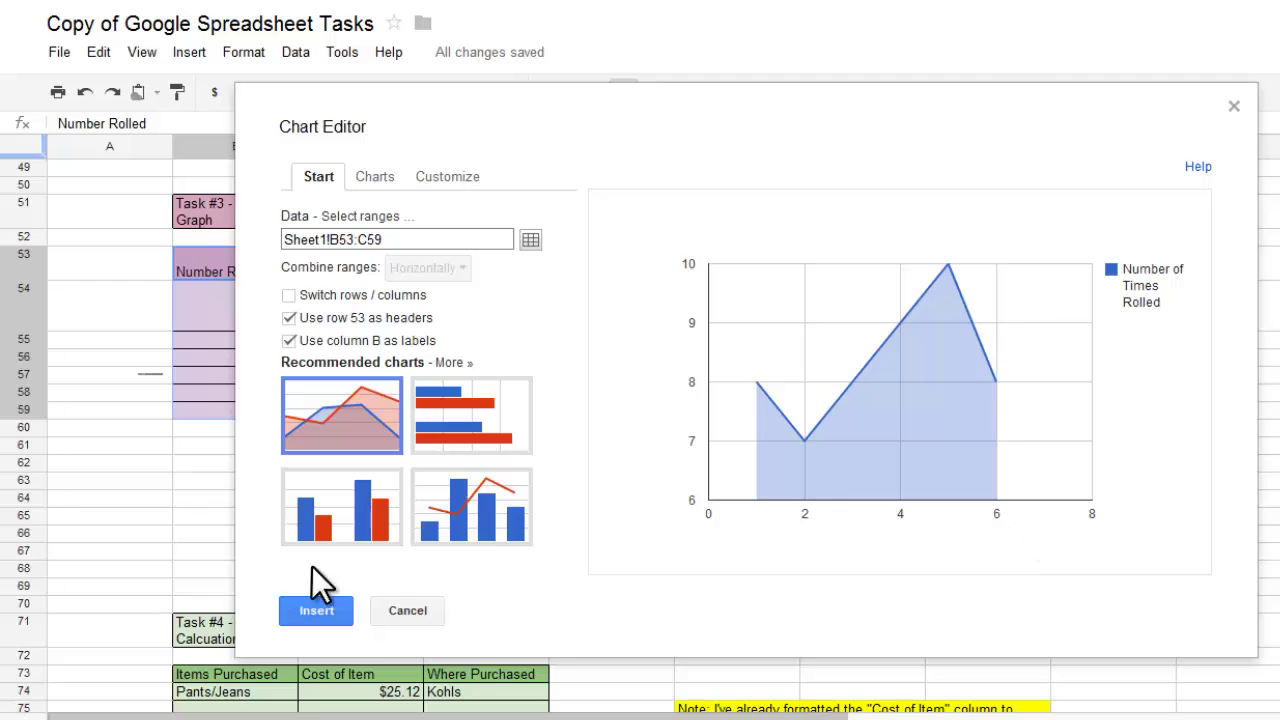
pyautogui.click(379, 512)
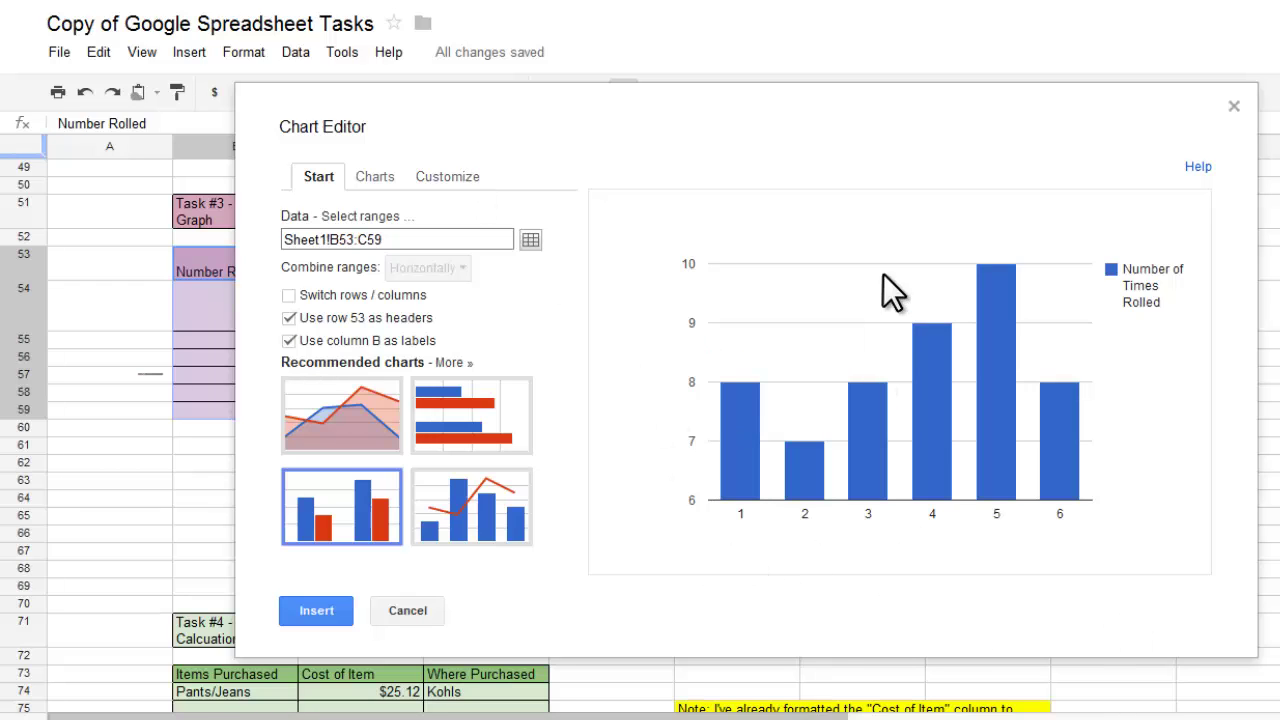
pyautogui.click(315, 608)
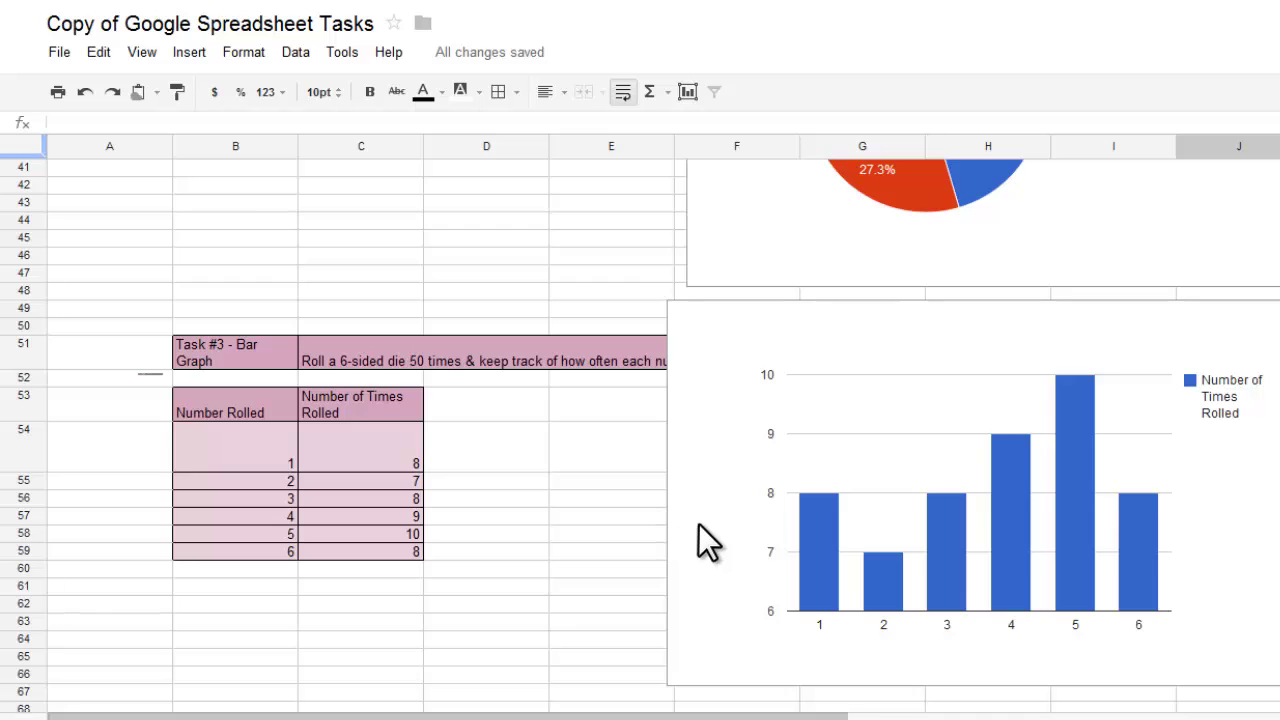
# Step: Calculate the Task #4 Total Cost of Items in C81 with SUM over C74:C80
pyautogui.scroll(-5, 700, 535)
pyautogui.scroll(-3, 699, 523)
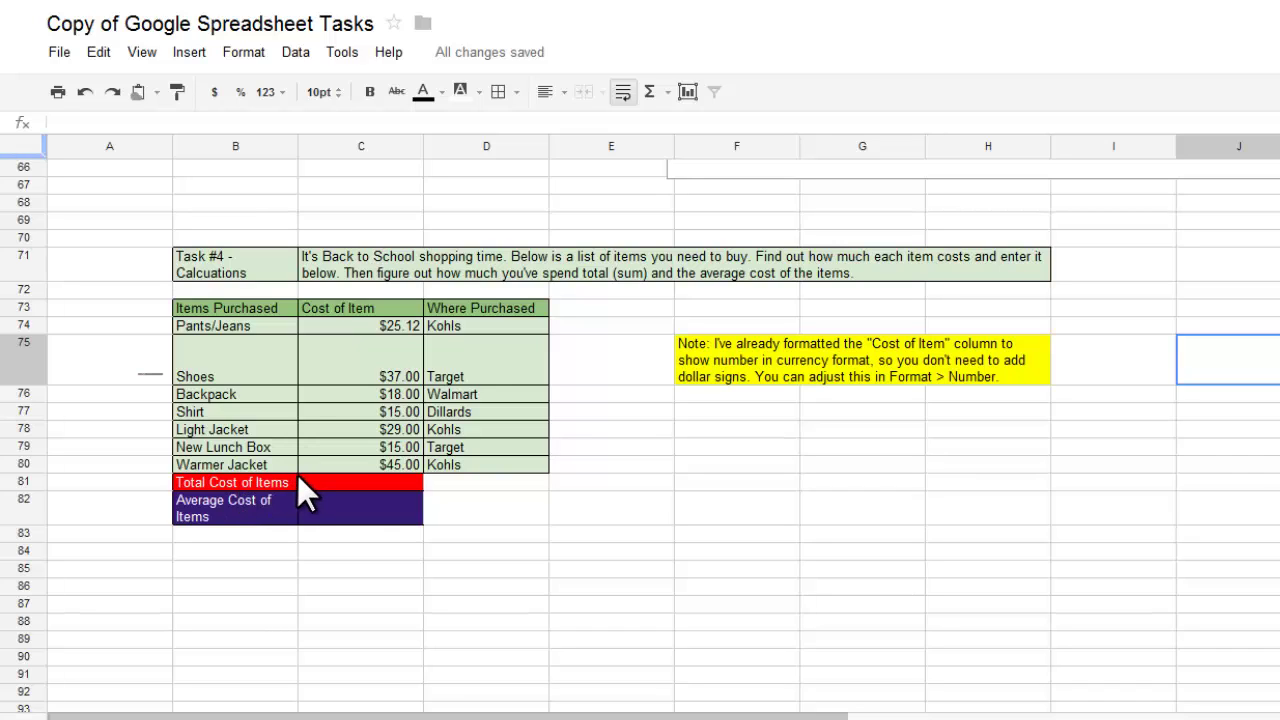
pyautogui.click(395, 480)
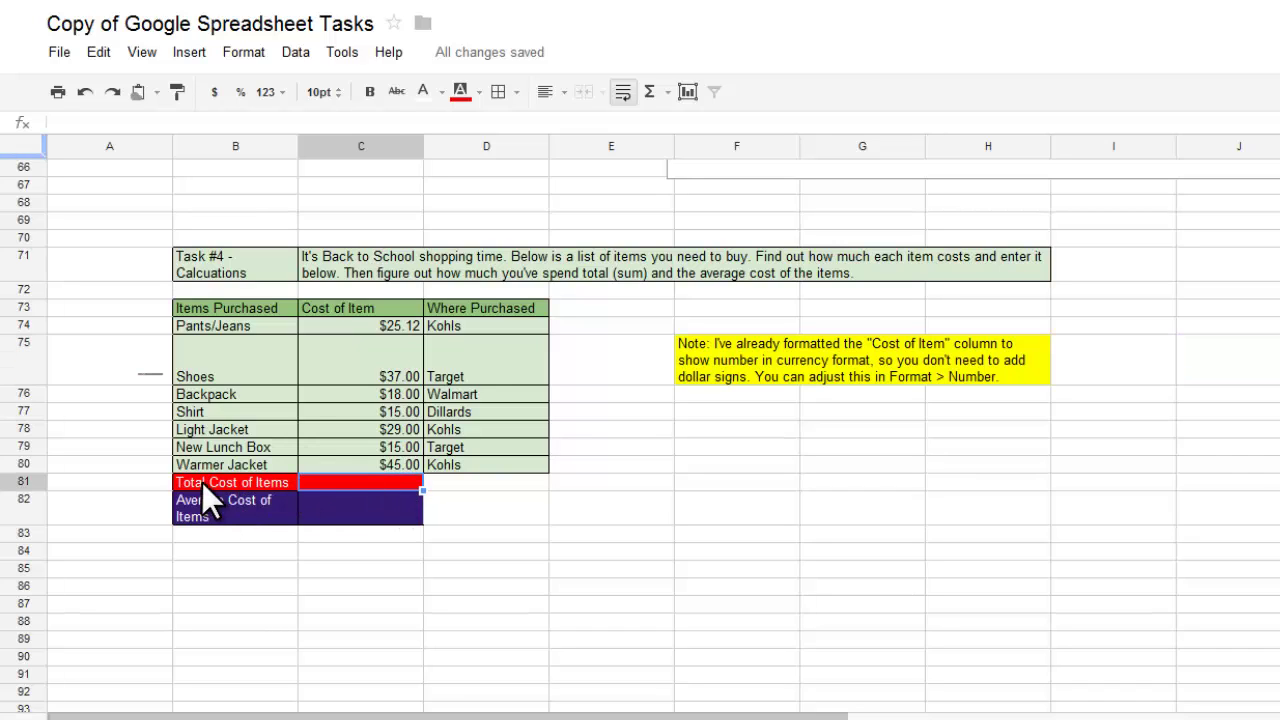
pyautogui.click(659, 94)
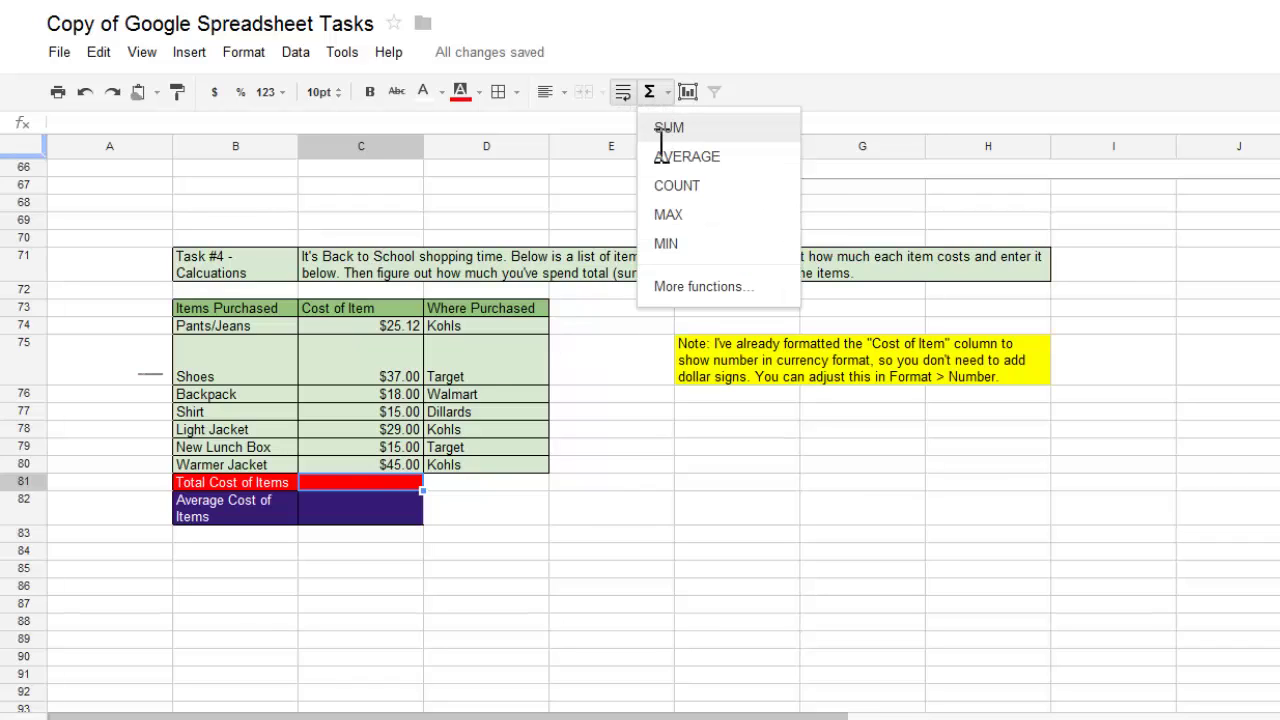
pyautogui.click(668, 128)
pyautogui.moveTo(398, 462); pyautogui.dragTo(403, 332)
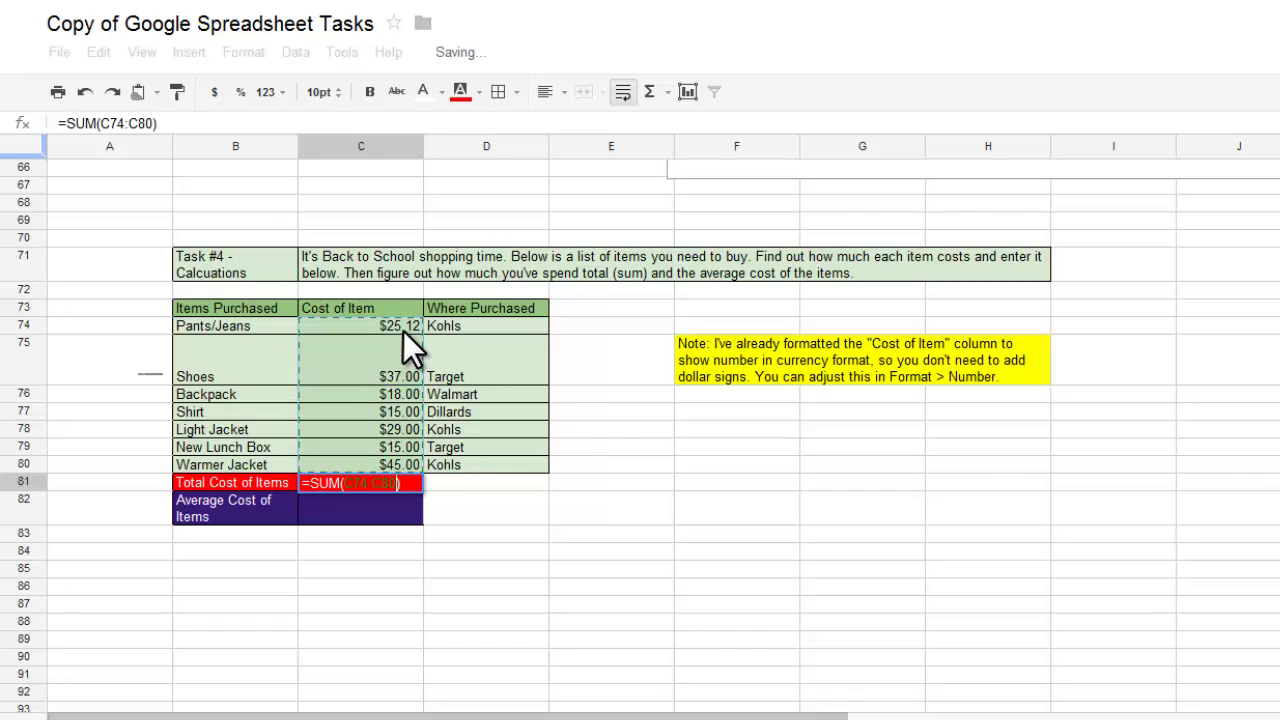
pyautogui.press('Return')
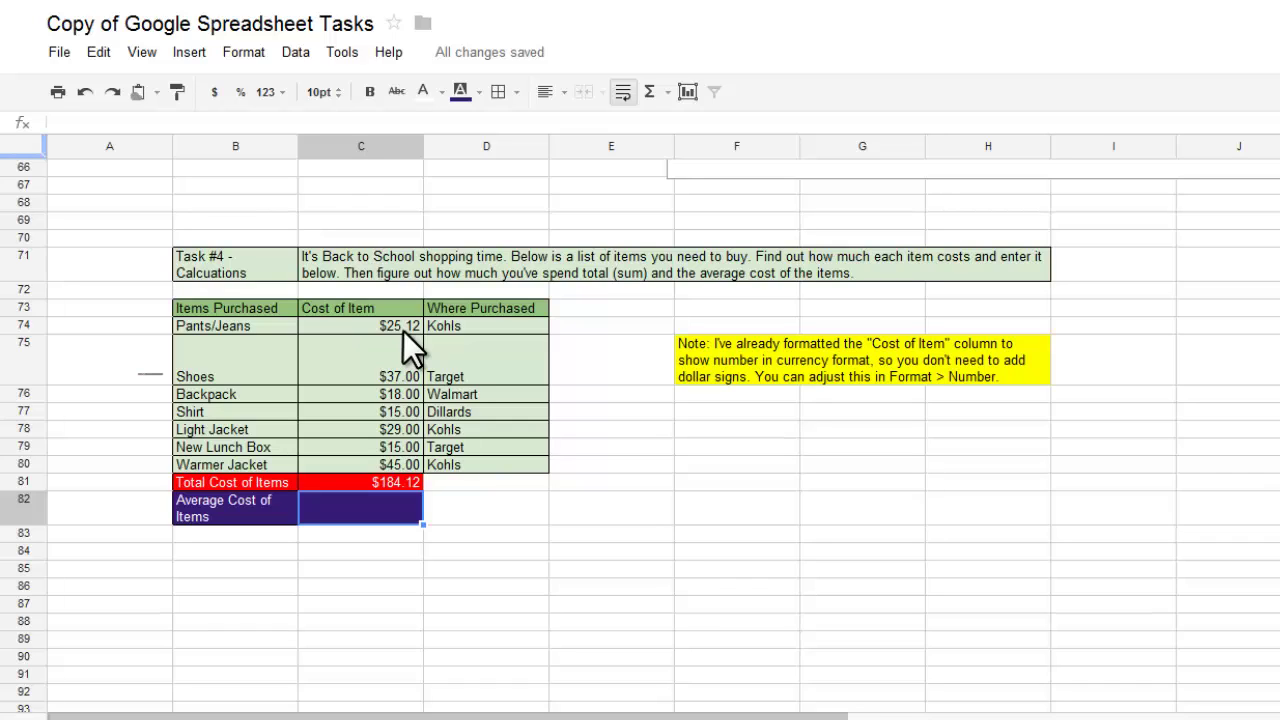
# Step: Calculate the Average Cost of Items in C82 with AVERAGE over C74:C80
pyautogui.click(665, 90)
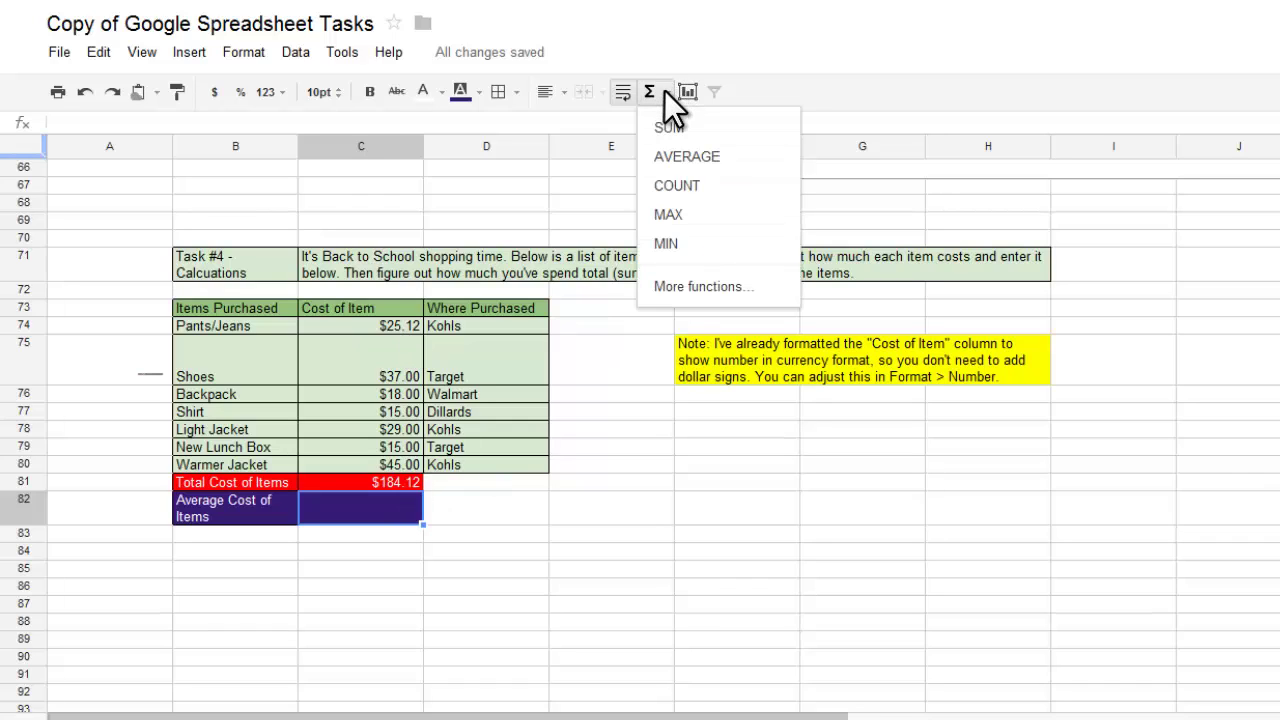
pyautogui.click(680, 162)
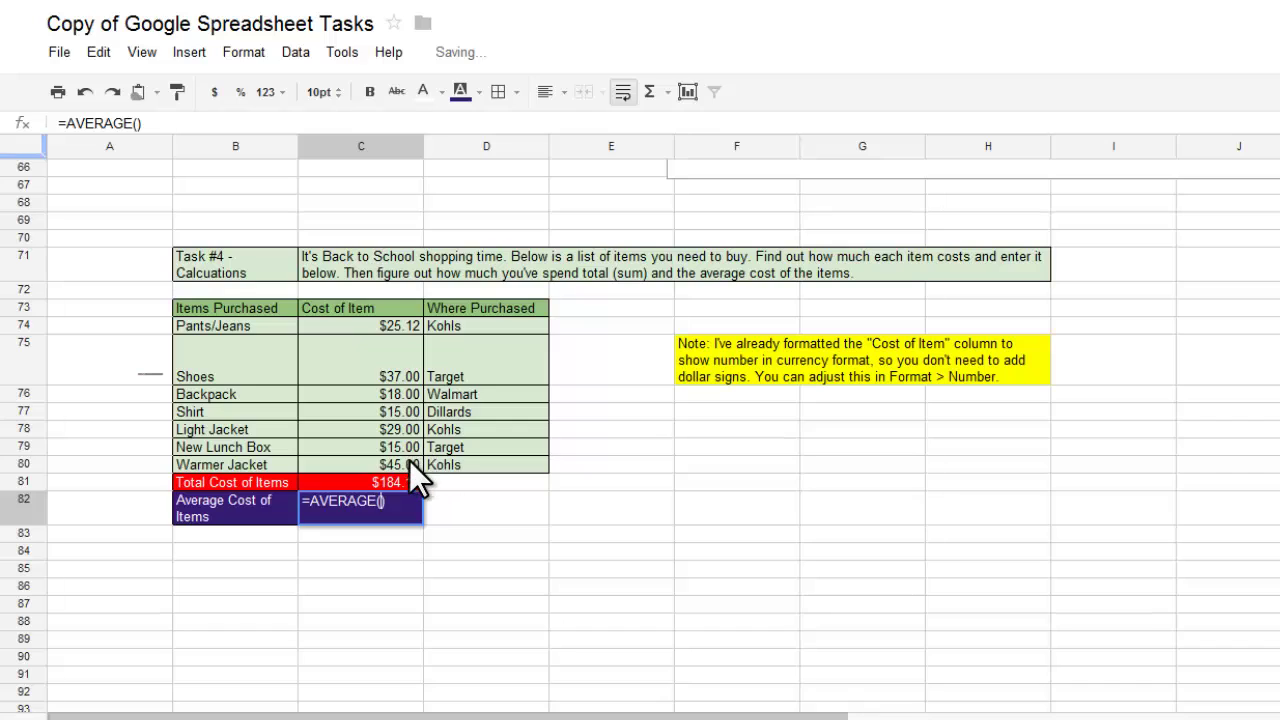
pyautogui.moveTo(409, 460); pyautogui.dragTo(406, 328)
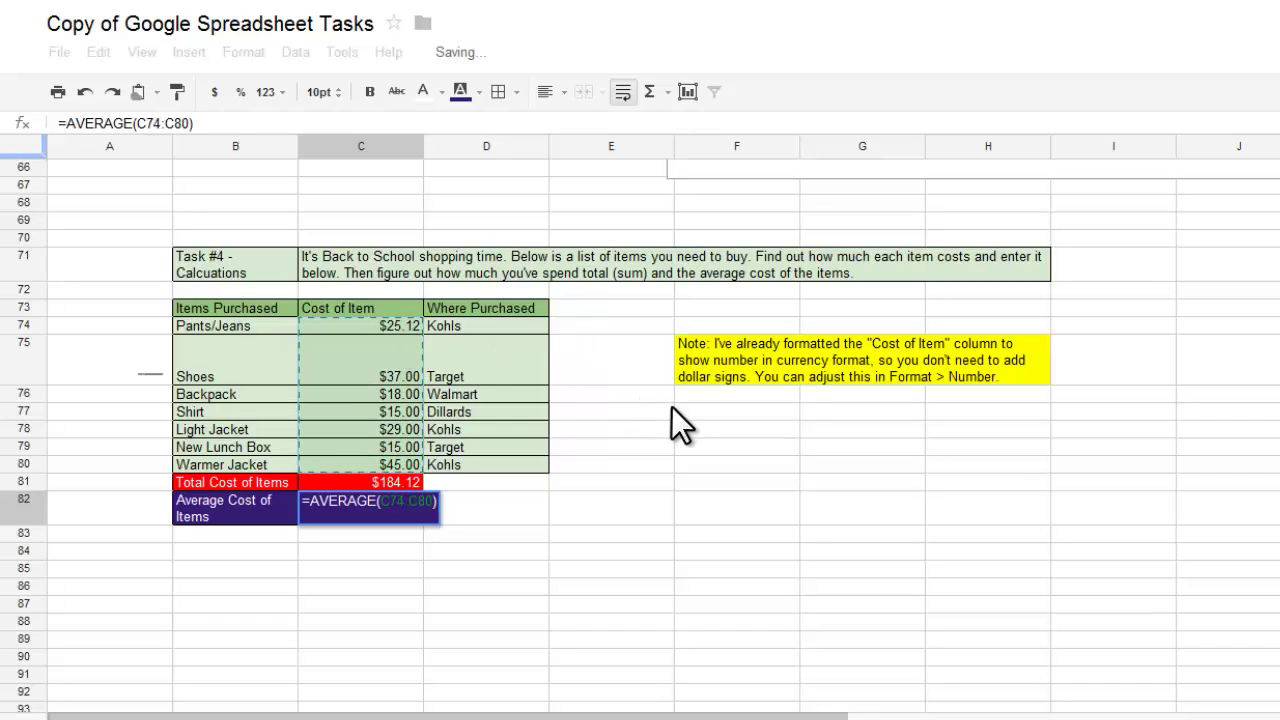
pyautogui.moveTo(632, 397); pyautogui.dragTo(626, 464)
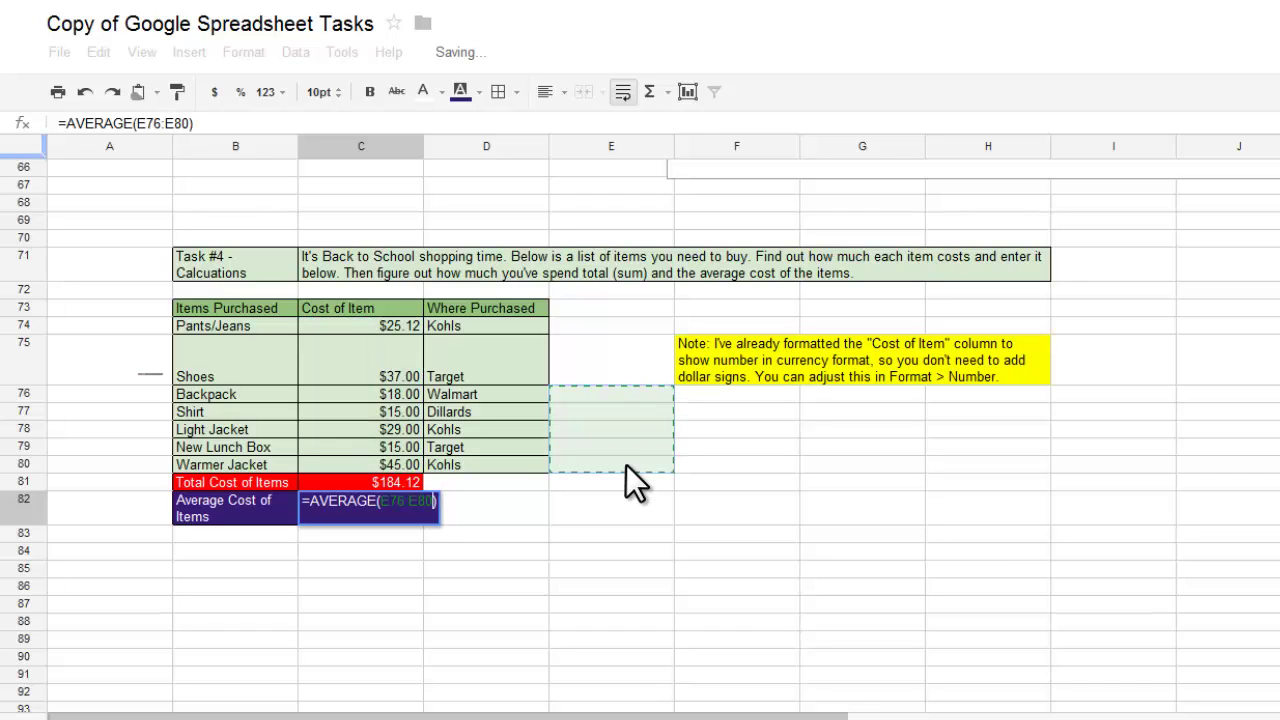
pyautogui.click(626, 464)
pyautogui.moveTo(400, 325); pyautogui.dragTo(399, 467)
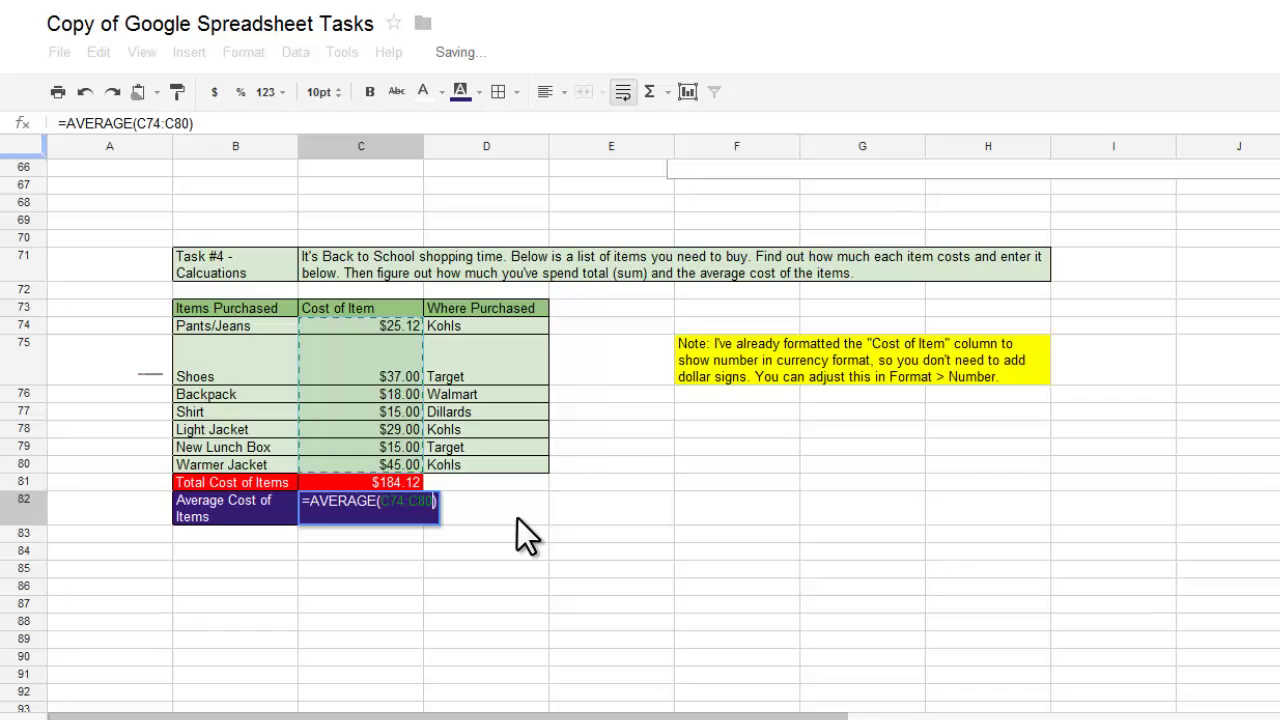
pyautogui.press('Return')
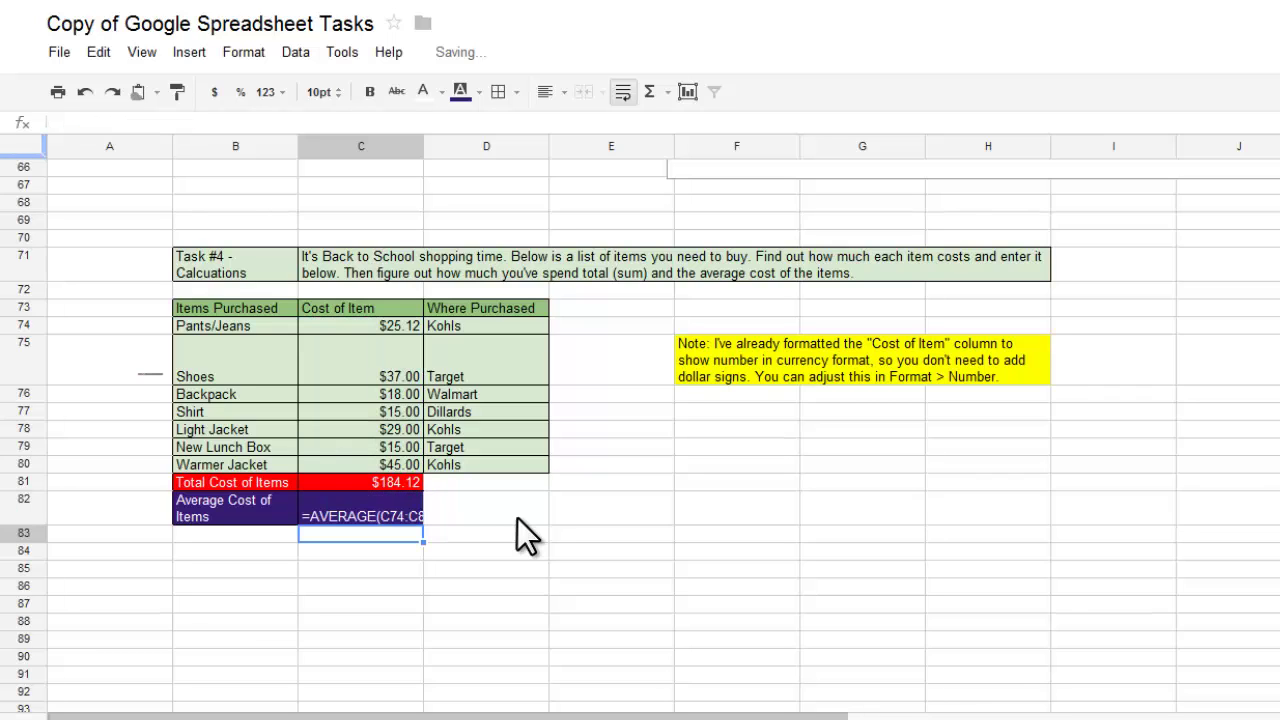
pyautogui.scroll(-1, 663, 545)
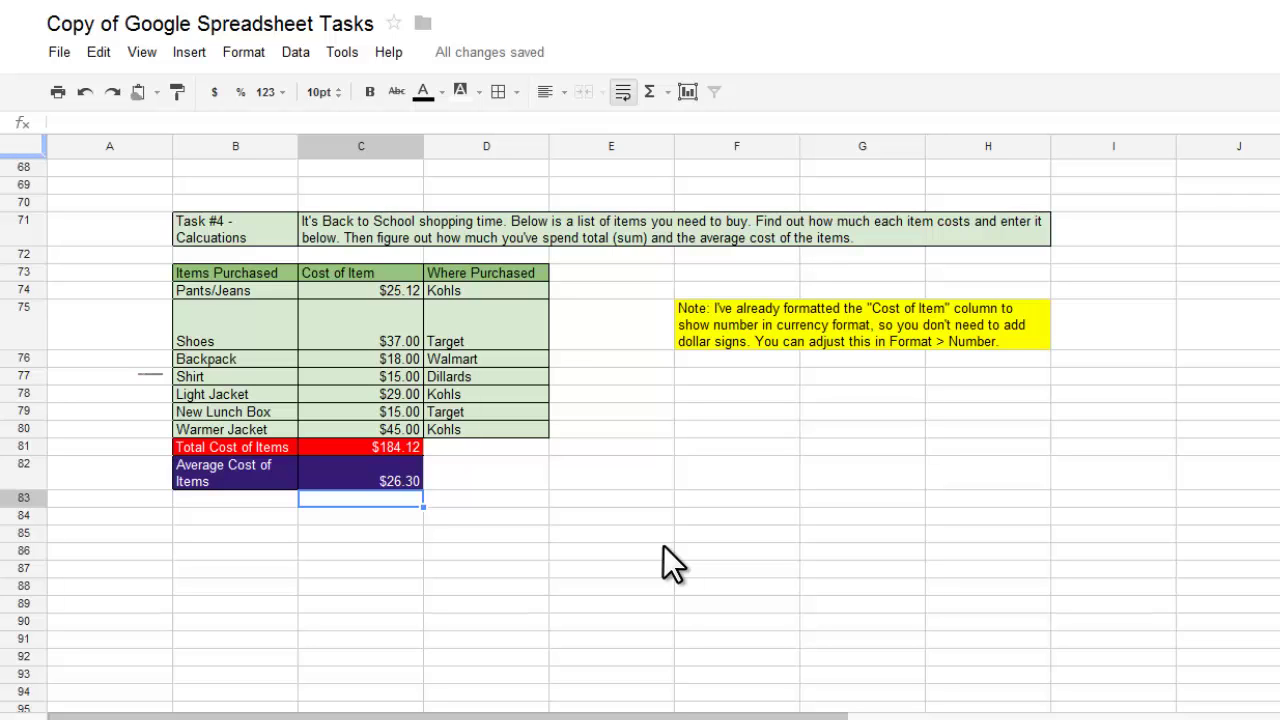
pyautogui.scroll(15, 663, 545)
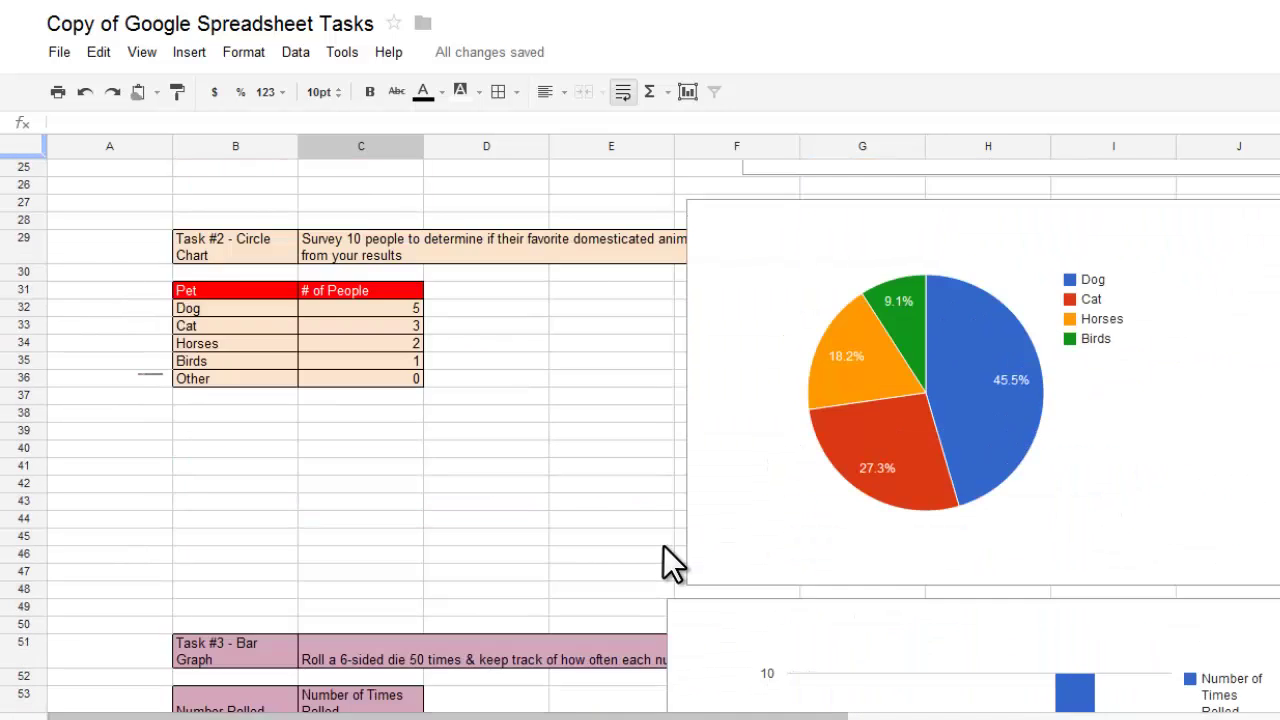
pyautogui.scroll(8, 663, 545)
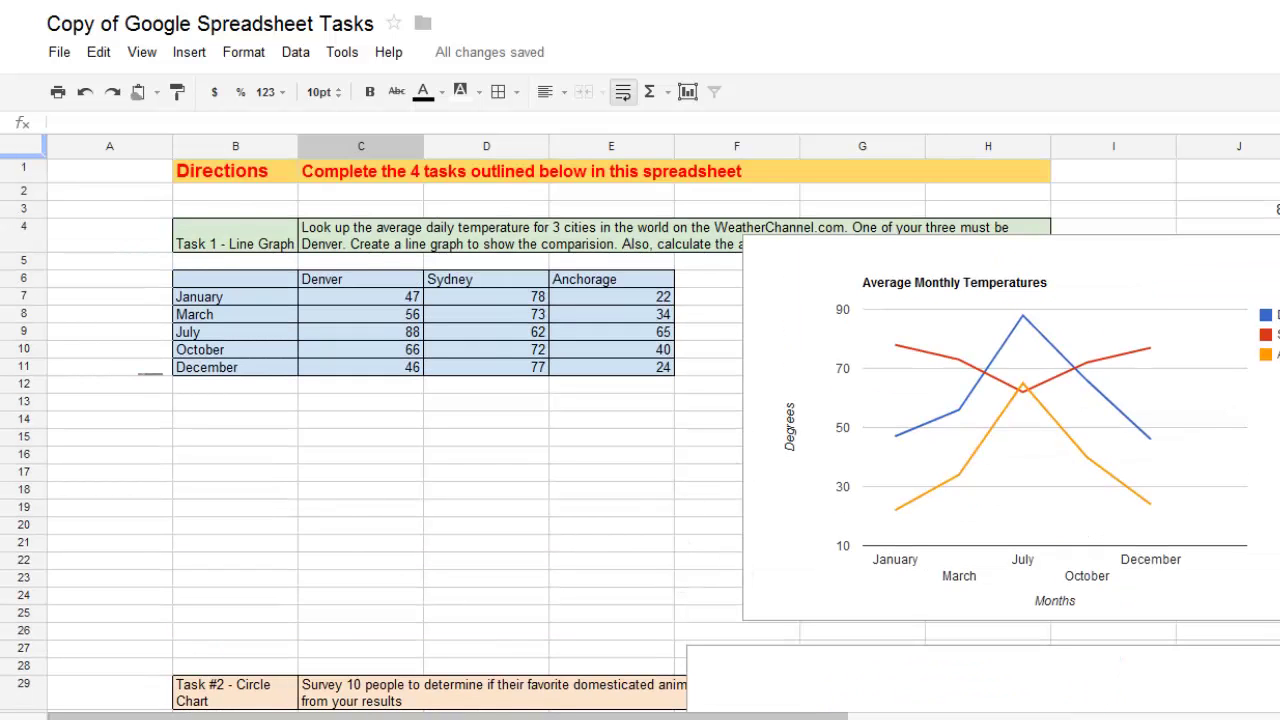